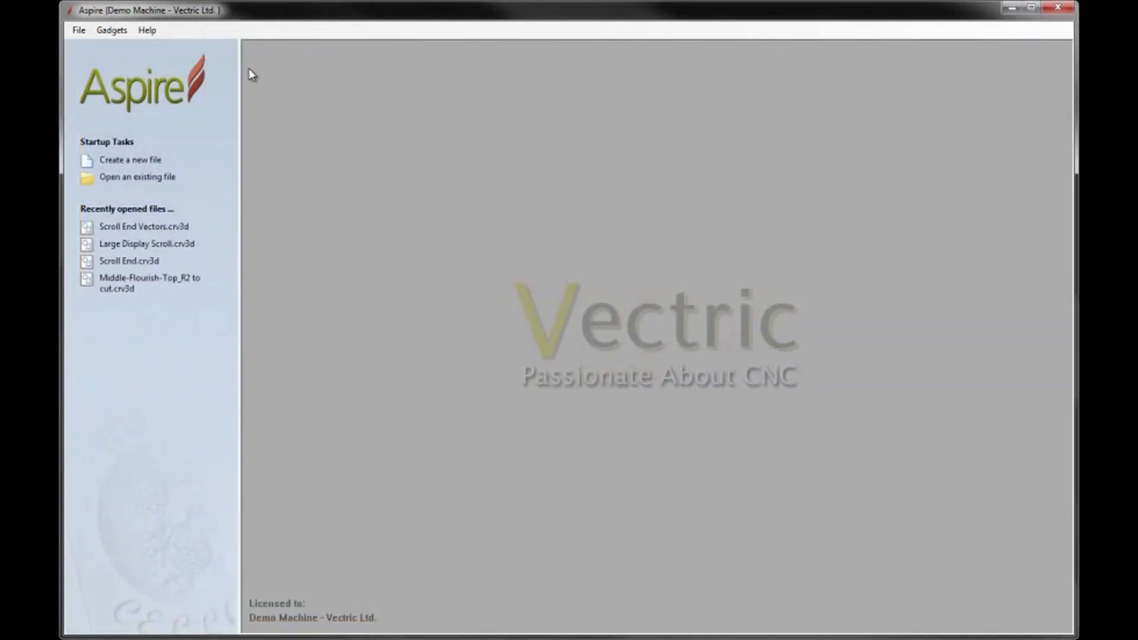
Open the Scroll End Vectors file and tile the 2D and 3D views horizontally
click(157, 177)
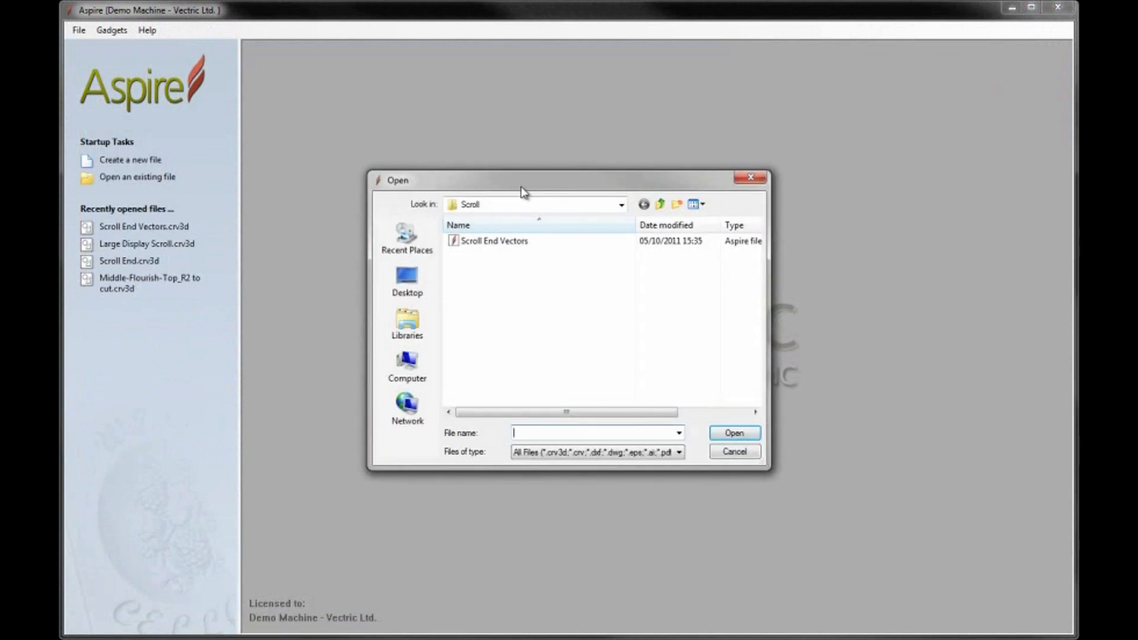
click(485, 243)
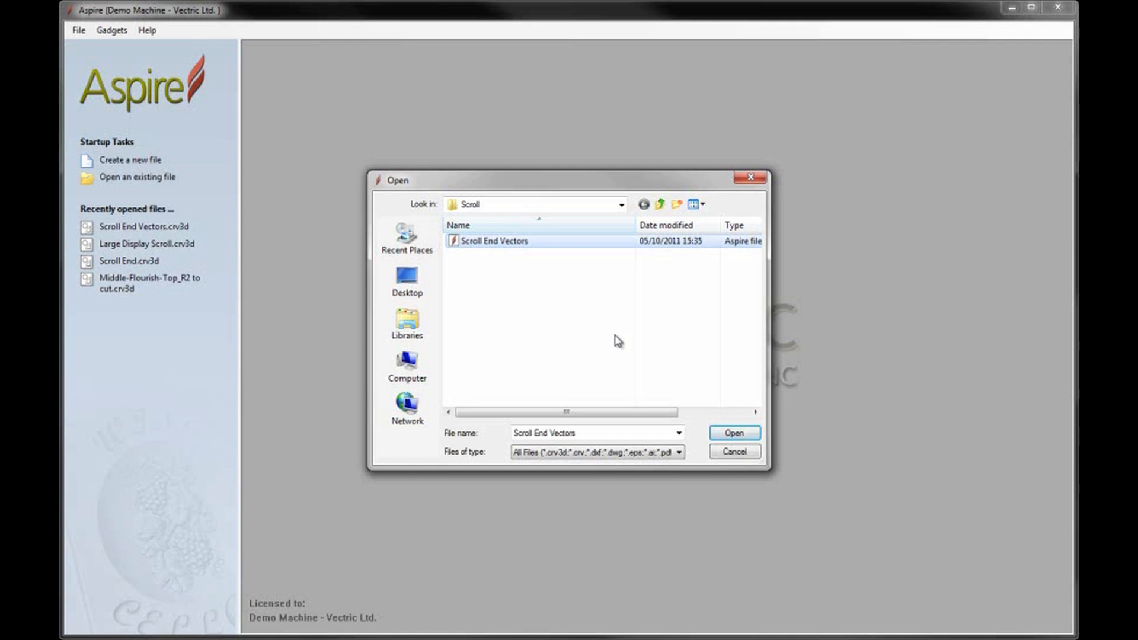
click(726, 438)
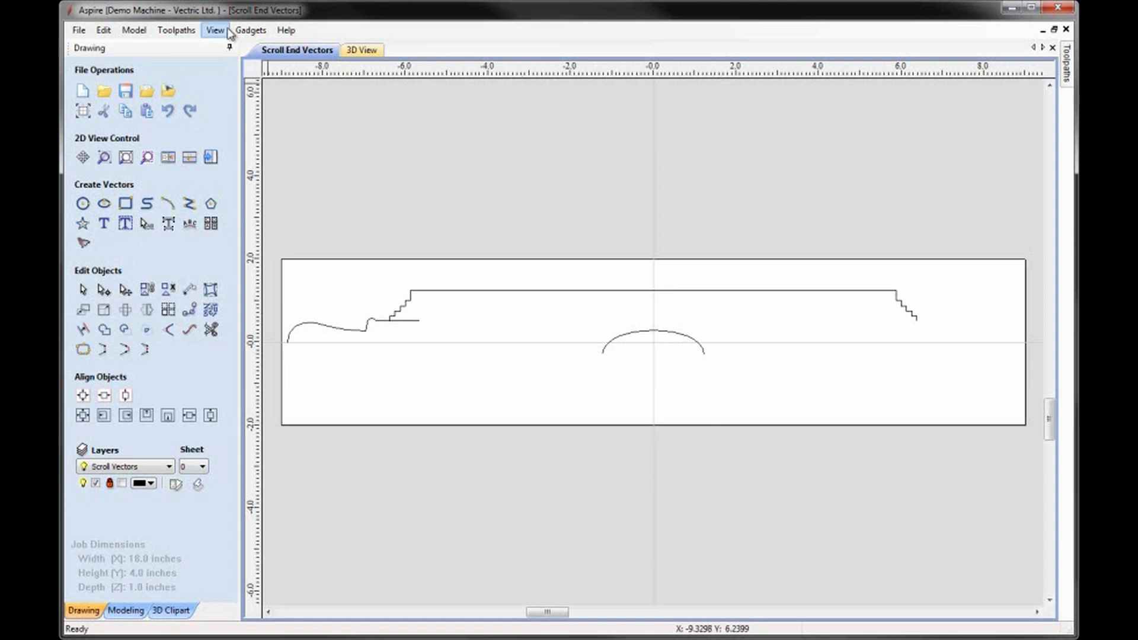
click(216, 30)
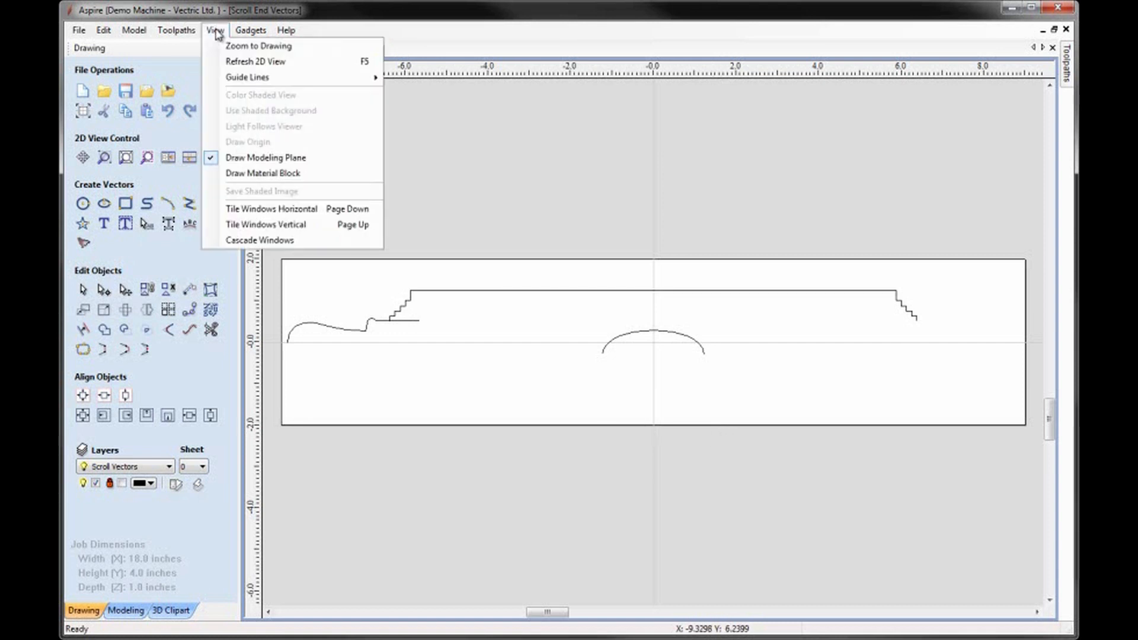
click(252, 211)
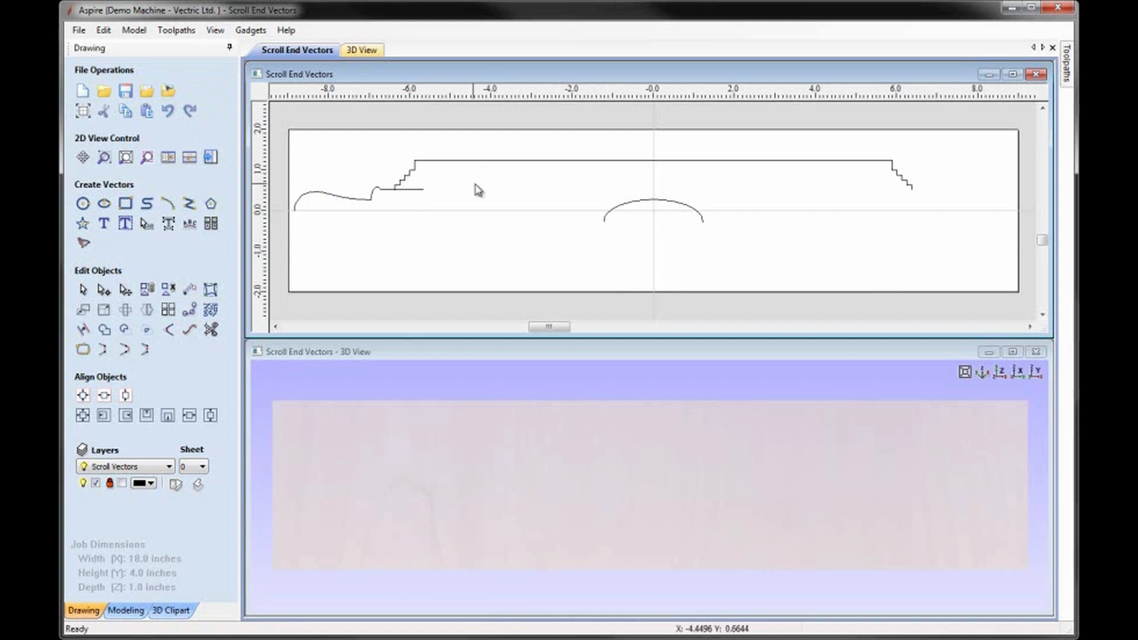
Create a mirrored copy of the handle outline and the stepped paper outline below the horizontal centreline
click(493, 160)
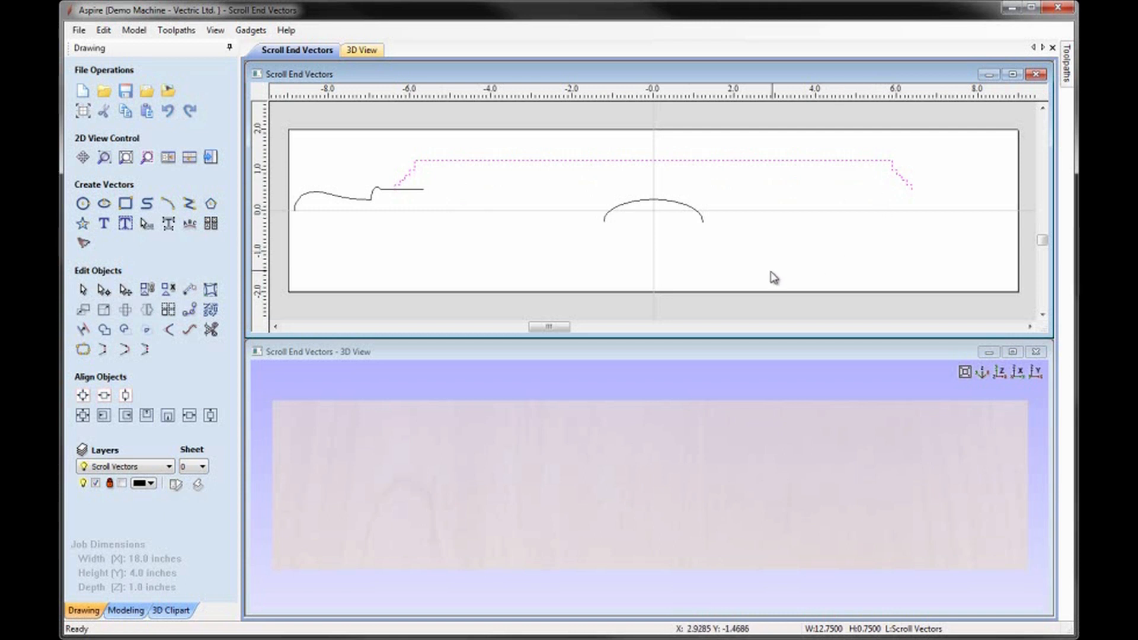
click(637, 200)
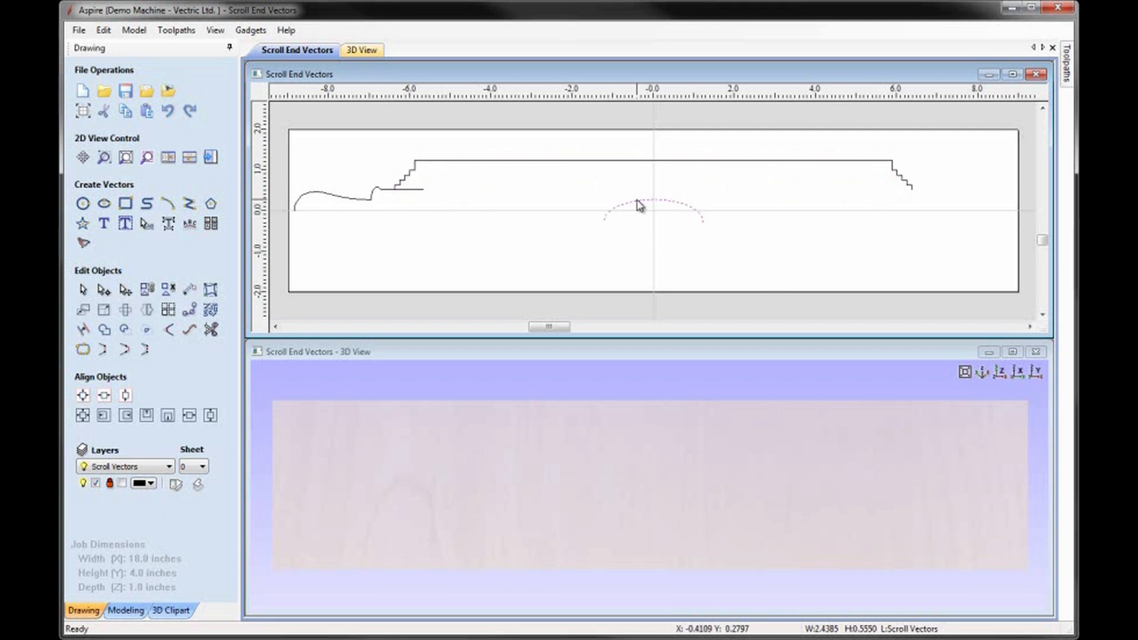
click(365, 200)
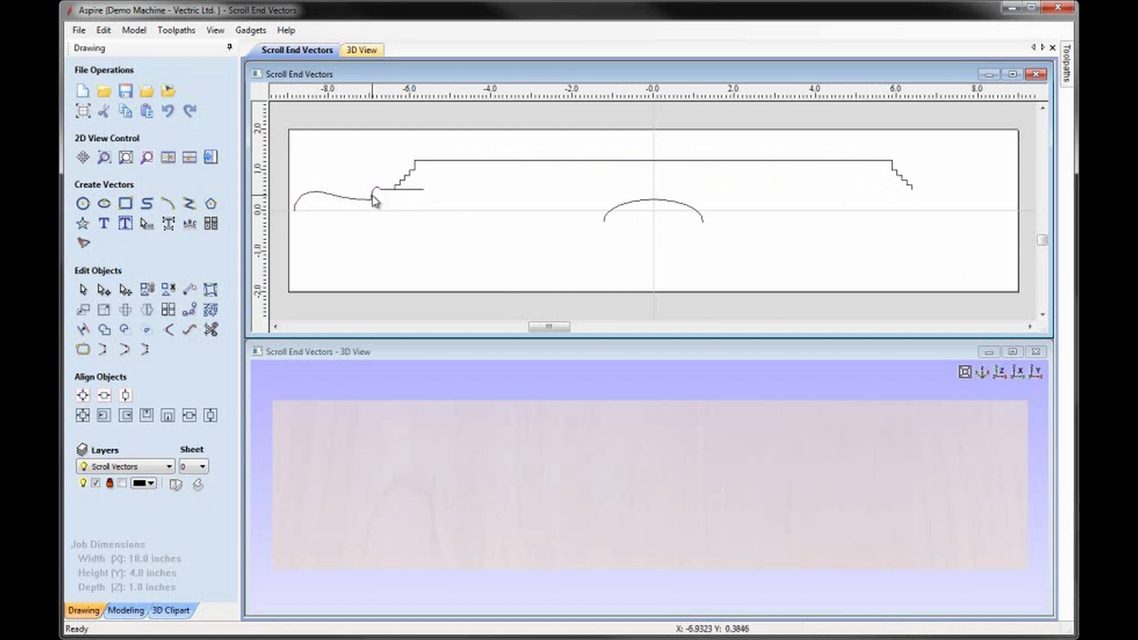
shift+click(421, 165)
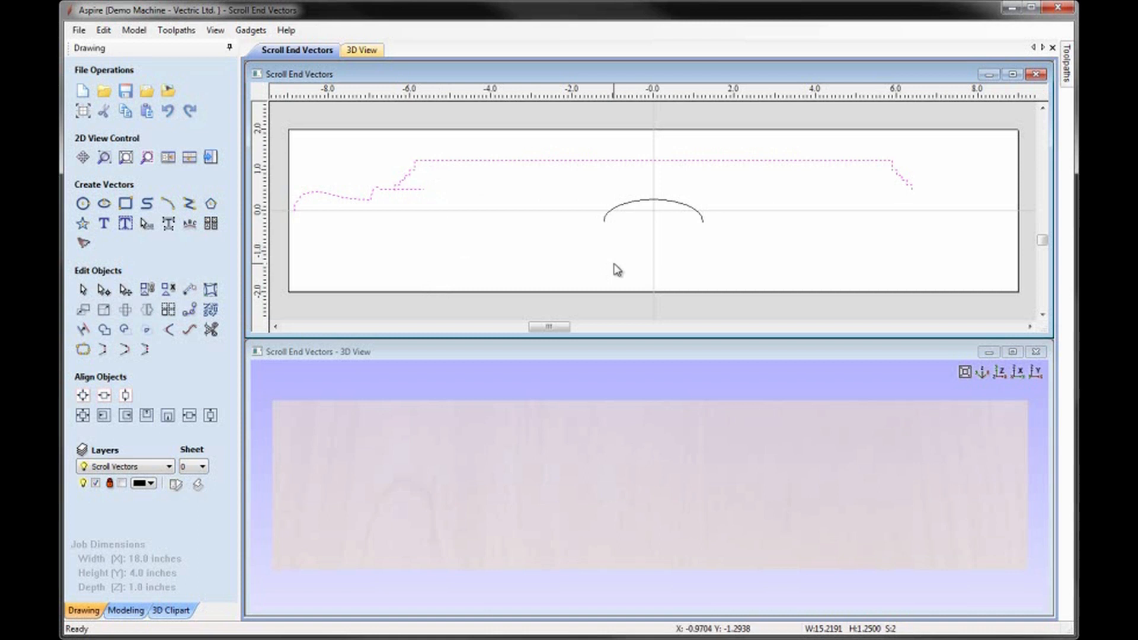
key(ctrl+shift+v)
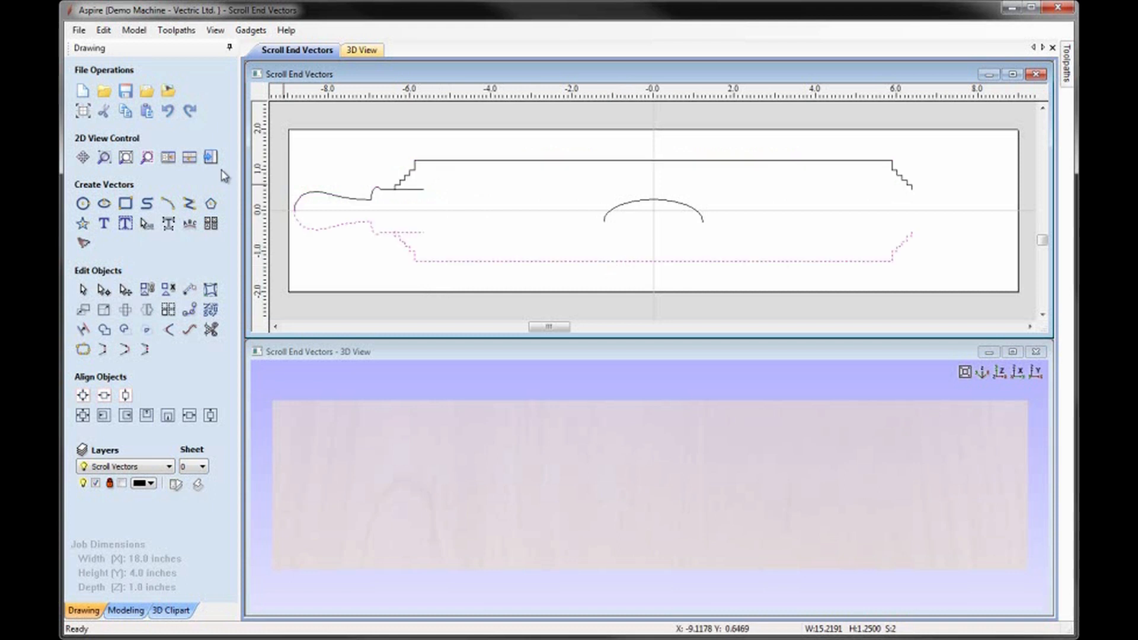
click(424, 224)
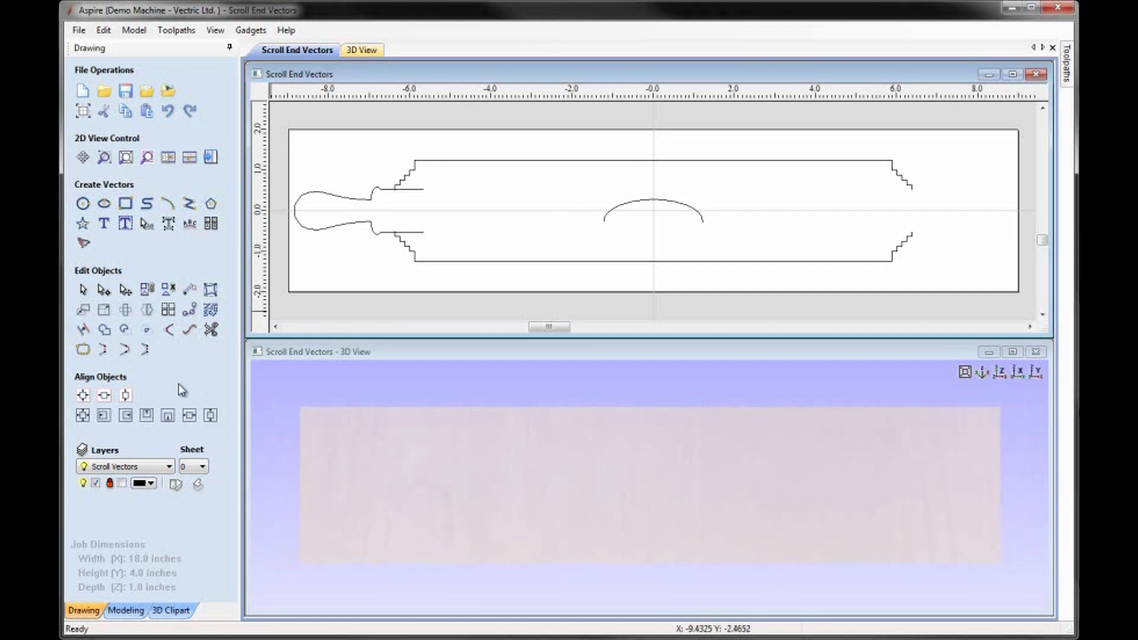
Create a Two Rail Sweep using the two stepped paper outlines as rails and the central arc as the cross section
click(123, 607)
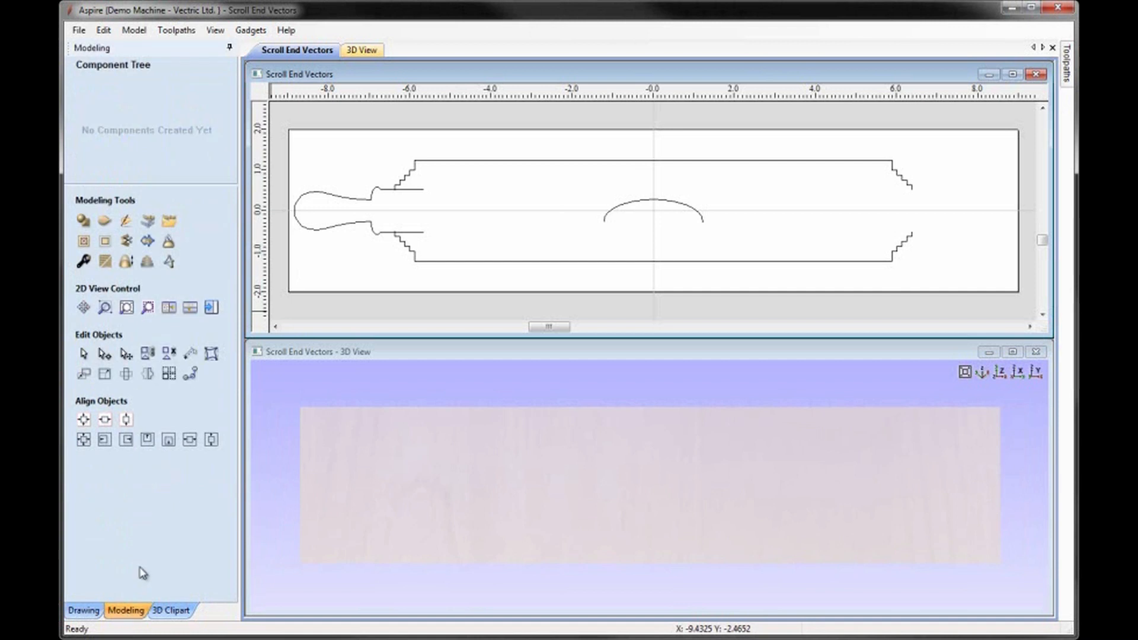
click(104, 220)
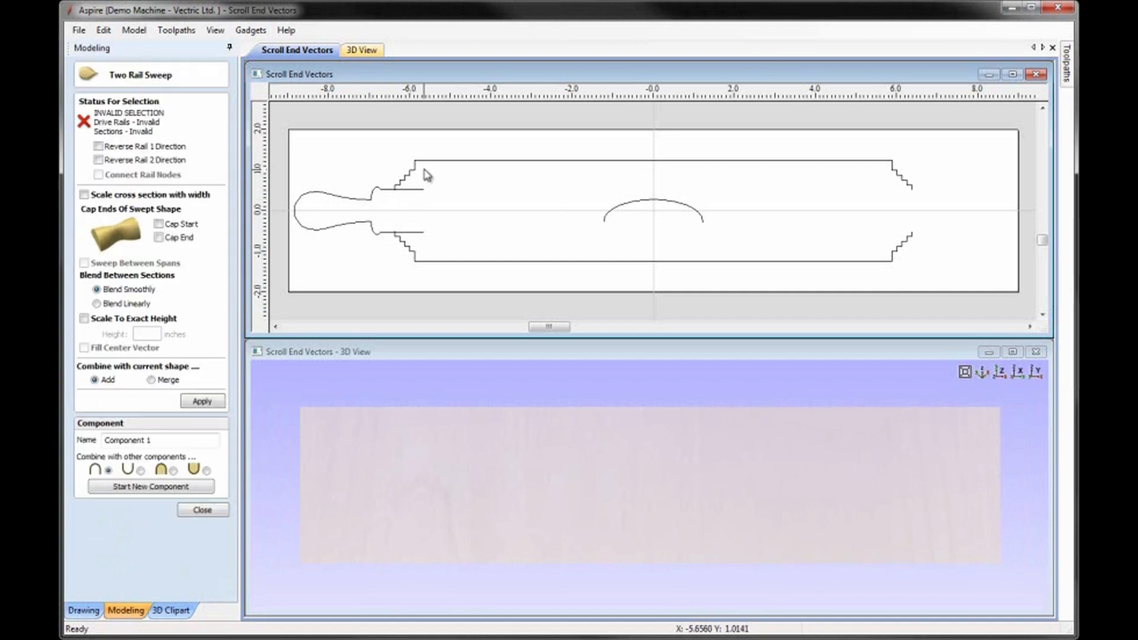
click(422, 162)
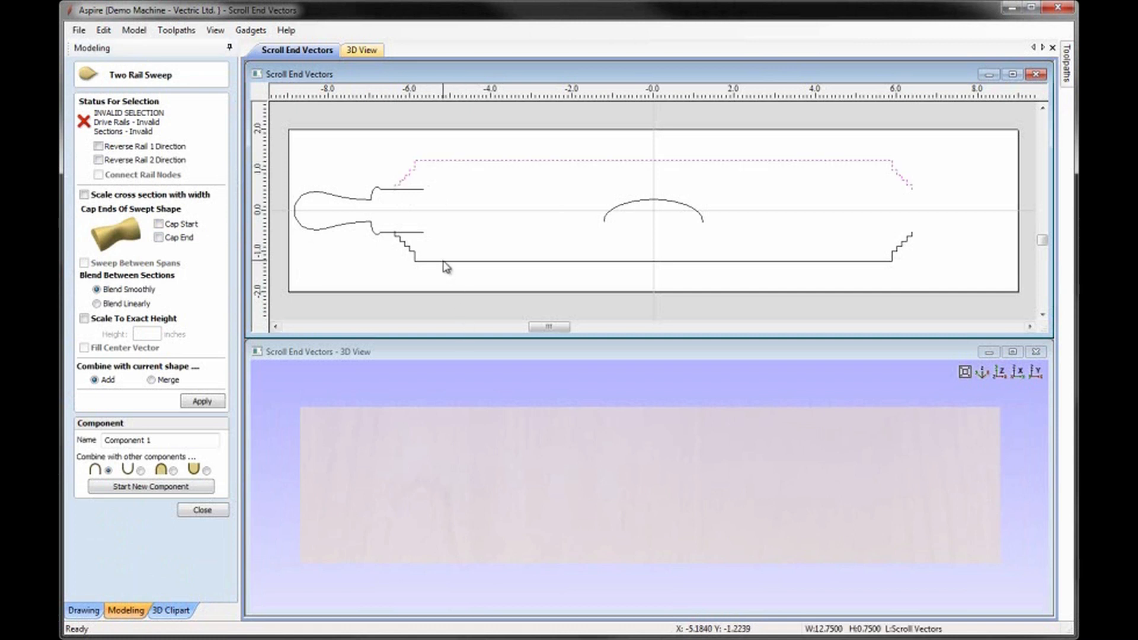
shift+click(444, 261)
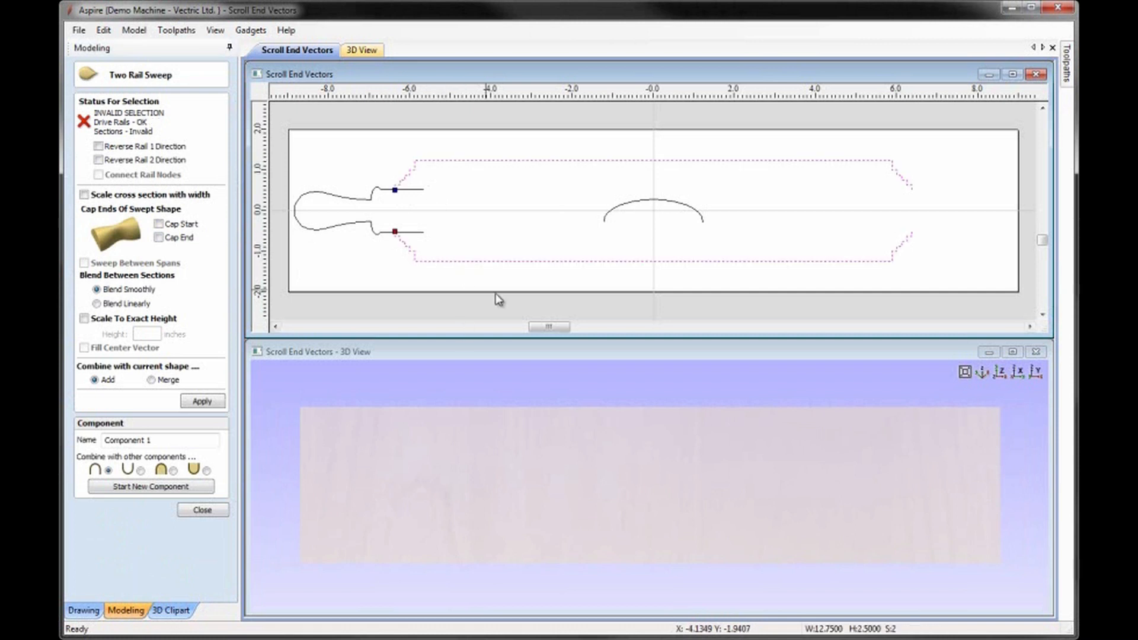
shift+click(628, 210)
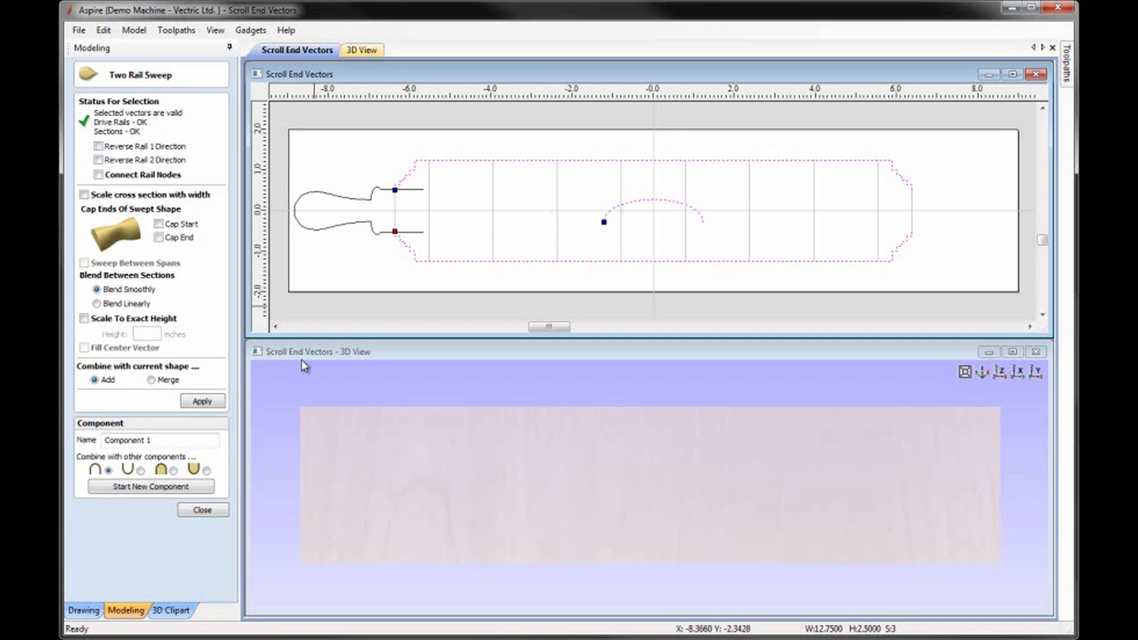
click(196, 405)
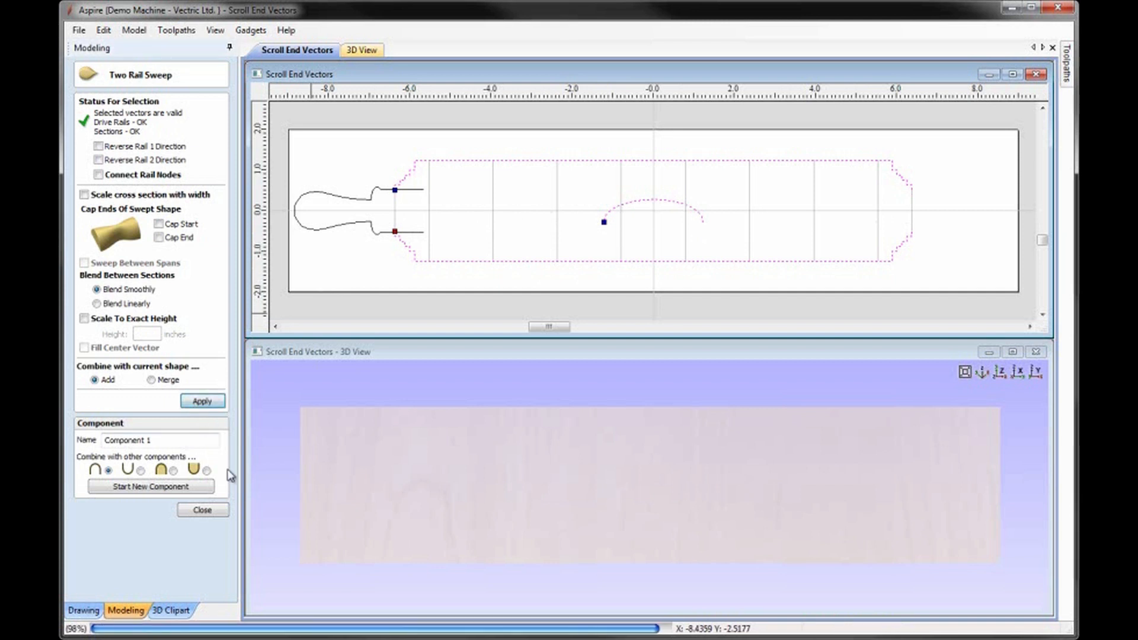
drag(646, 541, 581, 492)
middle_drag(444, 499, 642, 499)
right_drag(642, 499, 638, 444)
drag(815, 495, 698, 504)
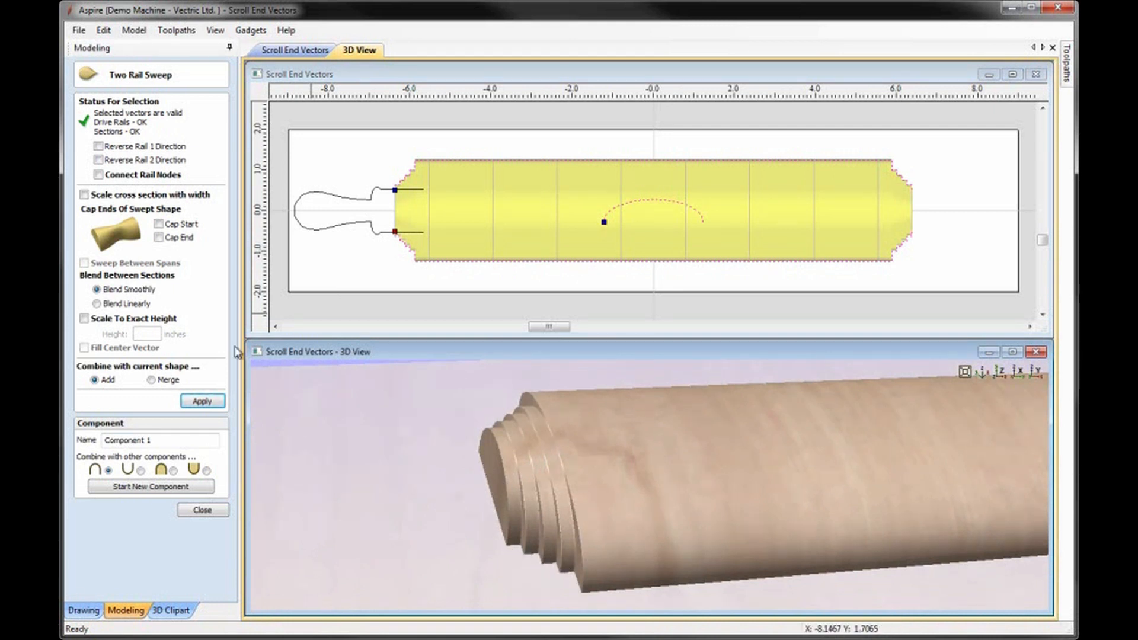
Scale the sweep's cross section with width and finish it as a component named Paper with the Merge combine mode
click(84, 196)
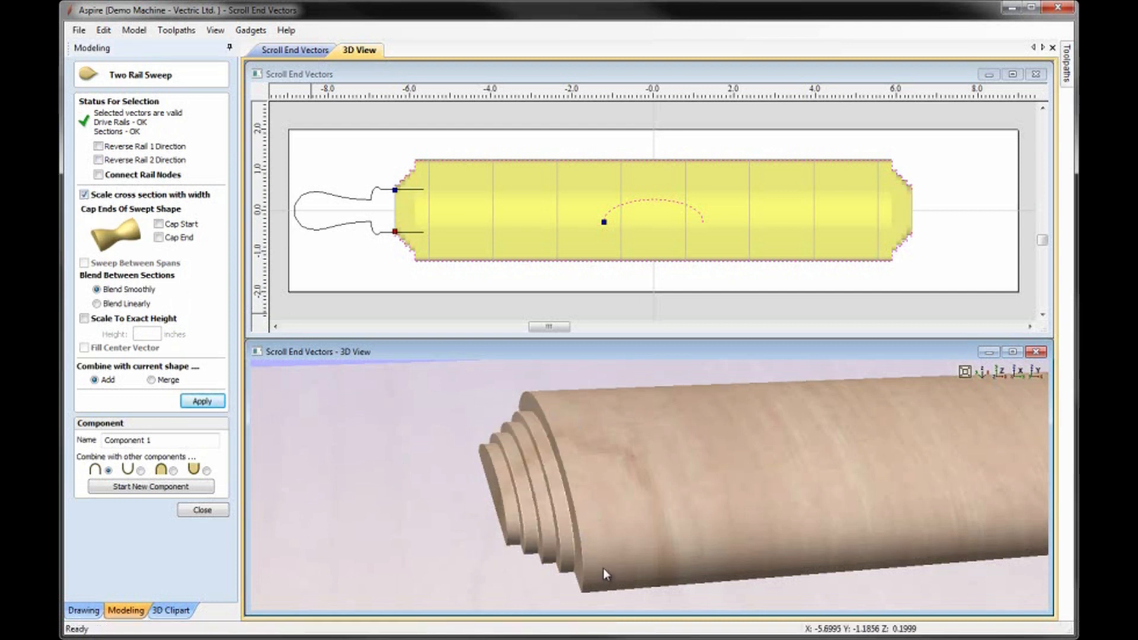
drag(176, 444, 84, 450)
text(Paper)
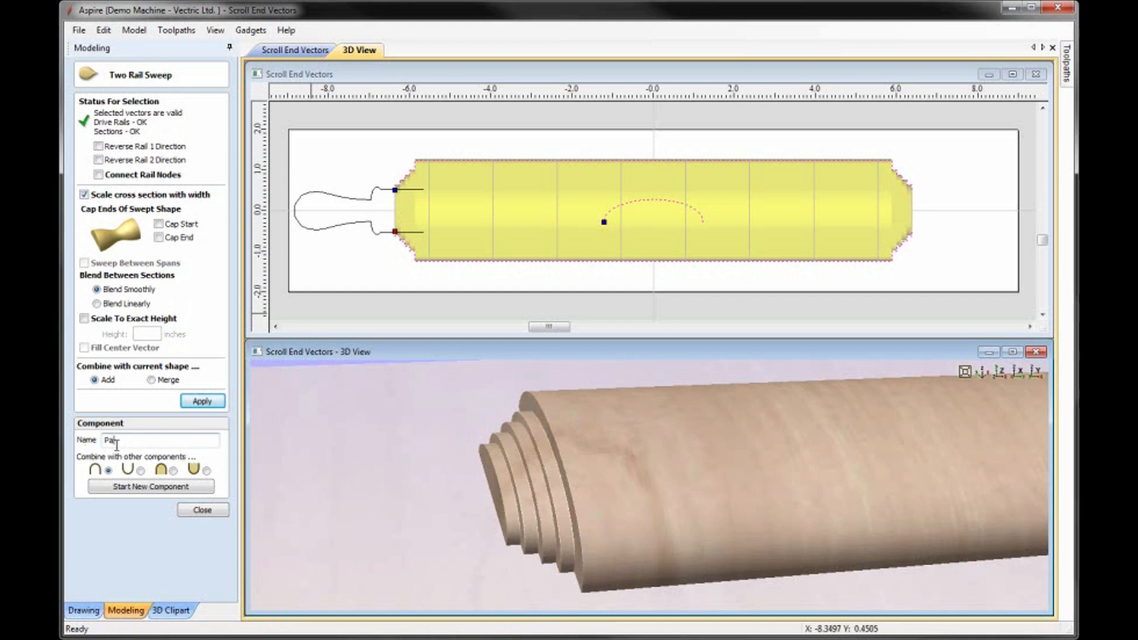
click(173, 470)
click(202, 511)
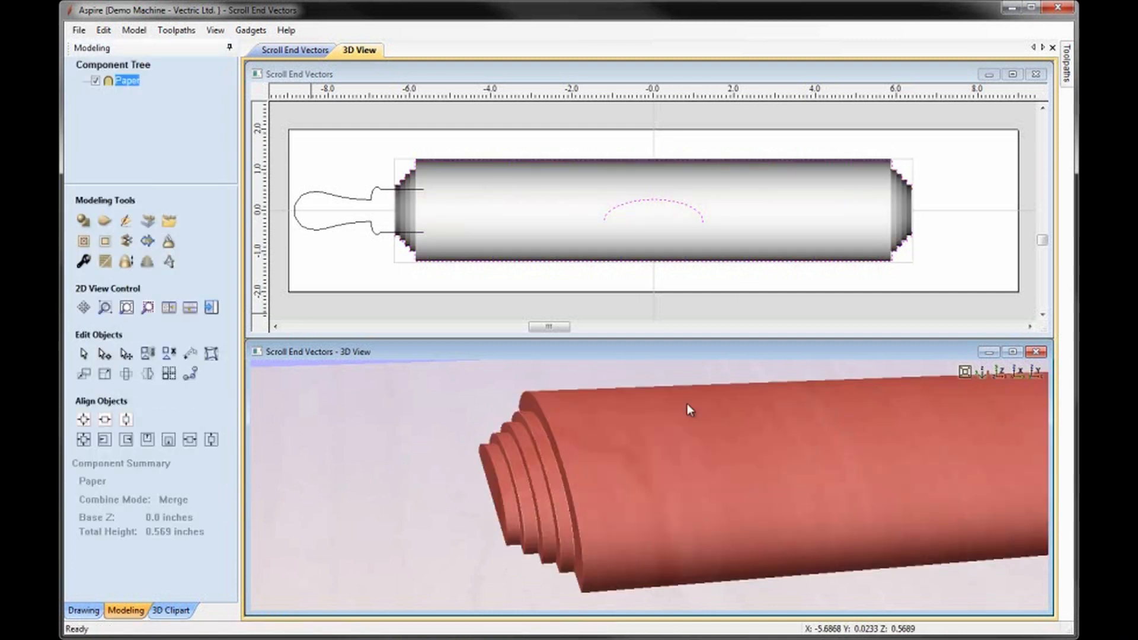
Sweep the central arc along the two handle outlines with Two Rail Sweep, scaling the cross section with width
click(999, 371)
click(506, 442)
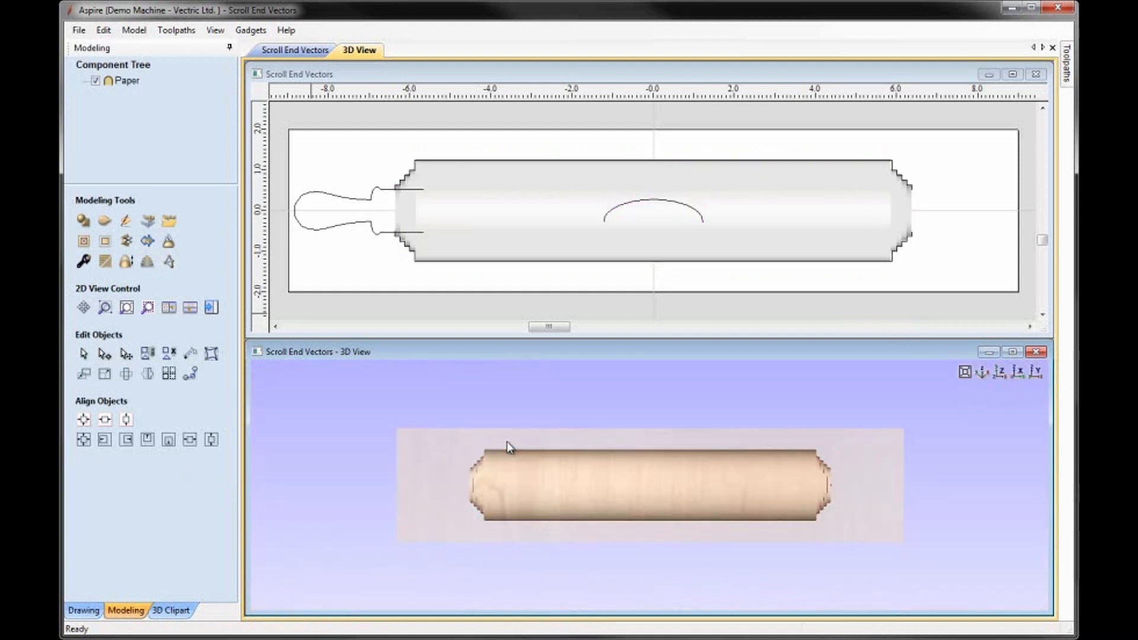
scroll(614, 504, up, 3)
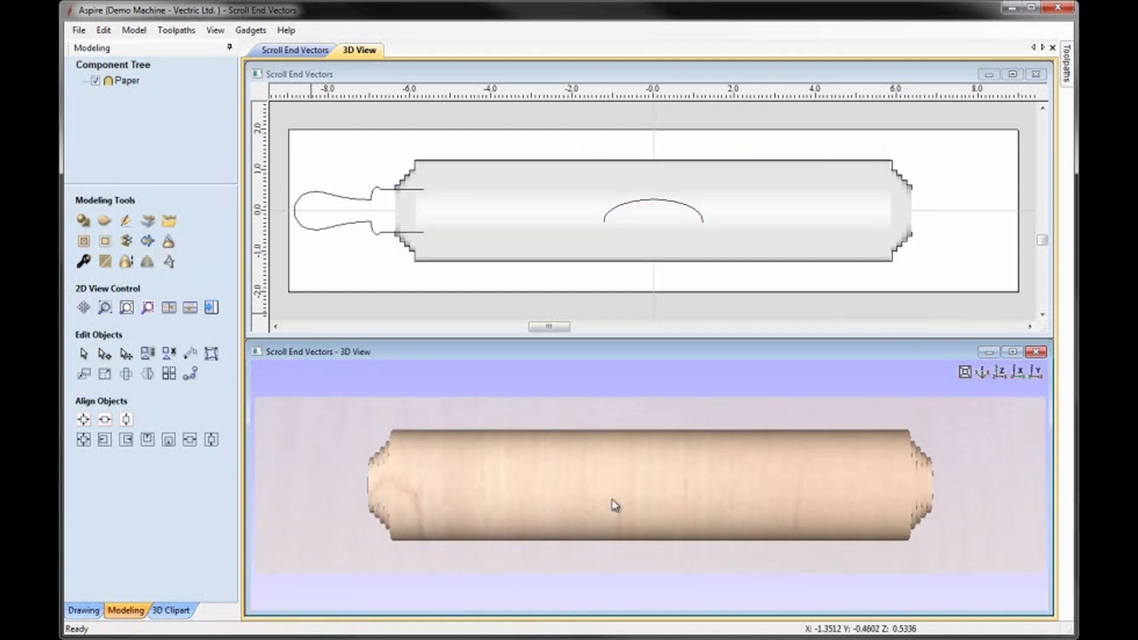
click(317, 198)
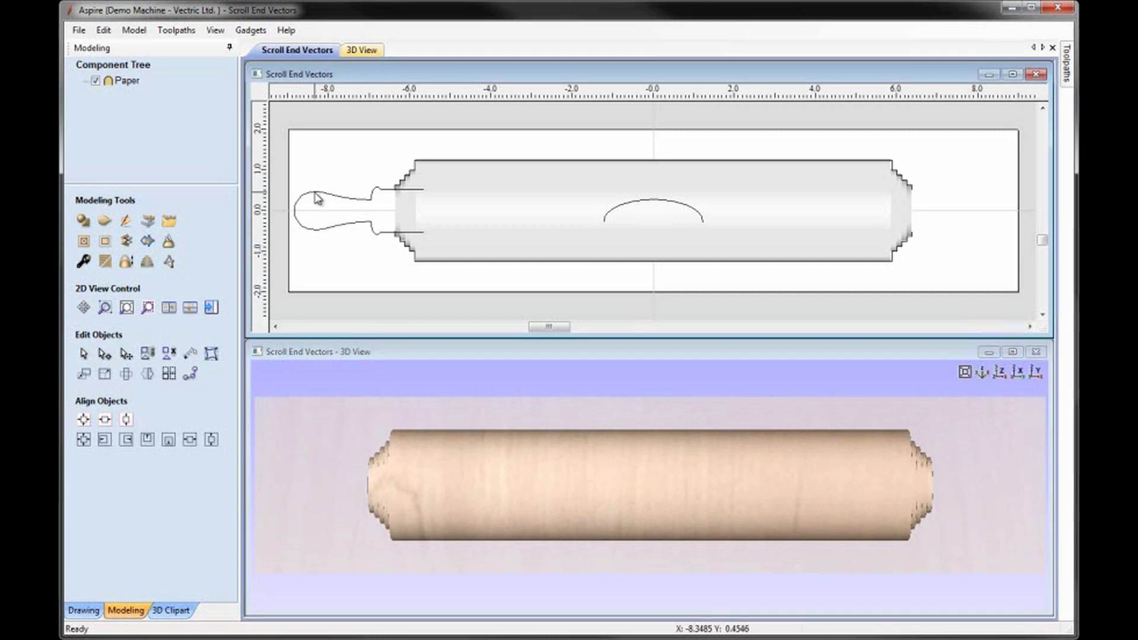
shift+click(324, 228)
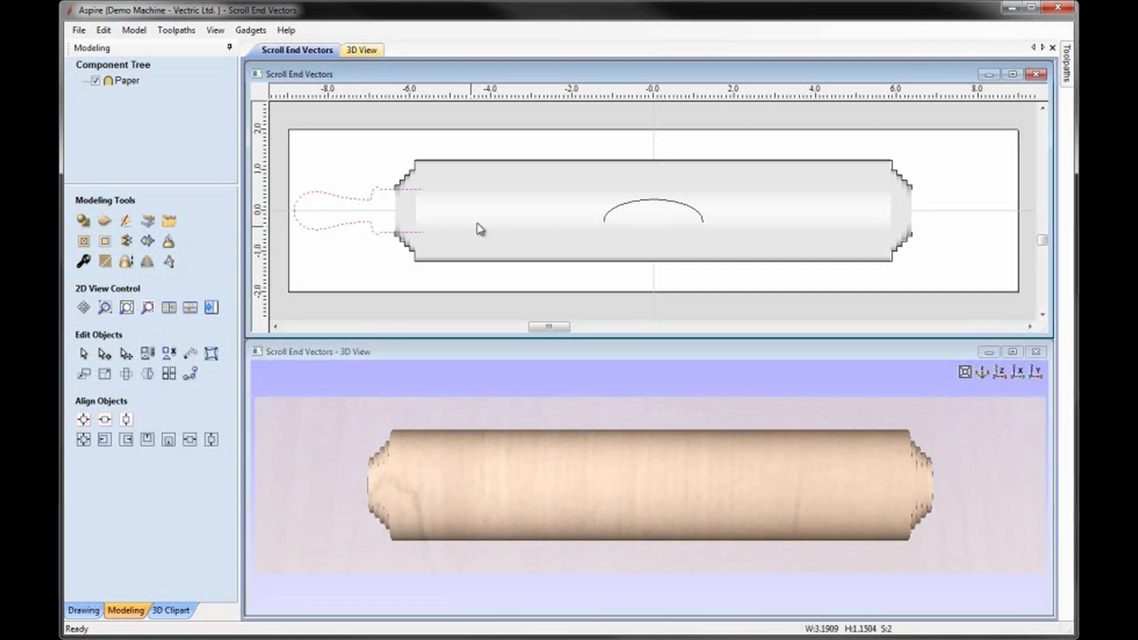
shift+click(626, 207)
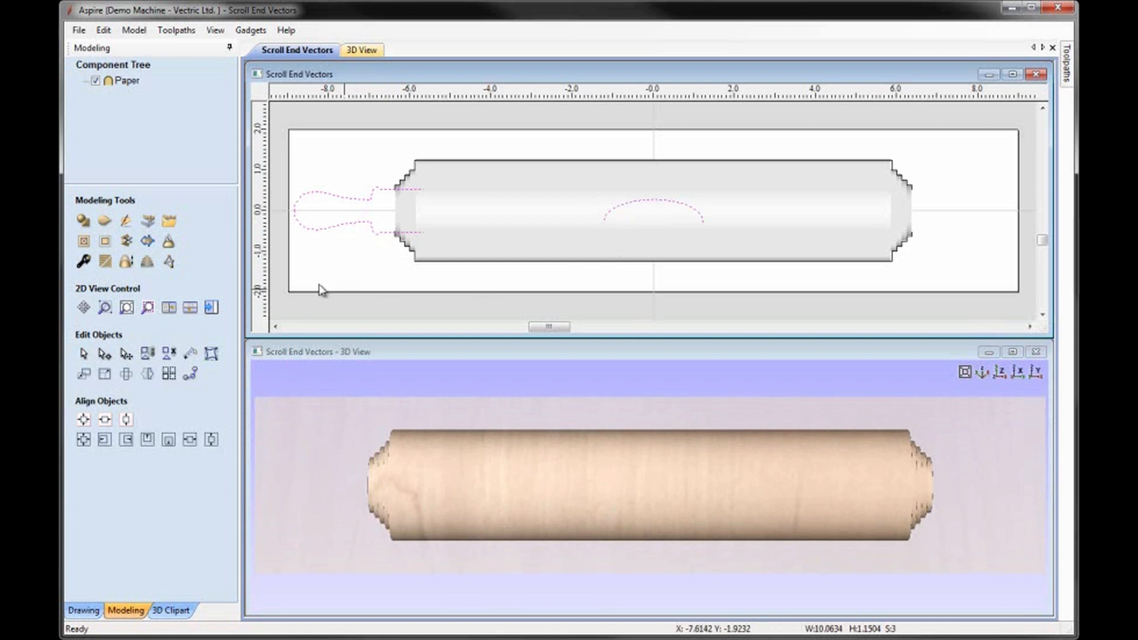
click(105, 223)
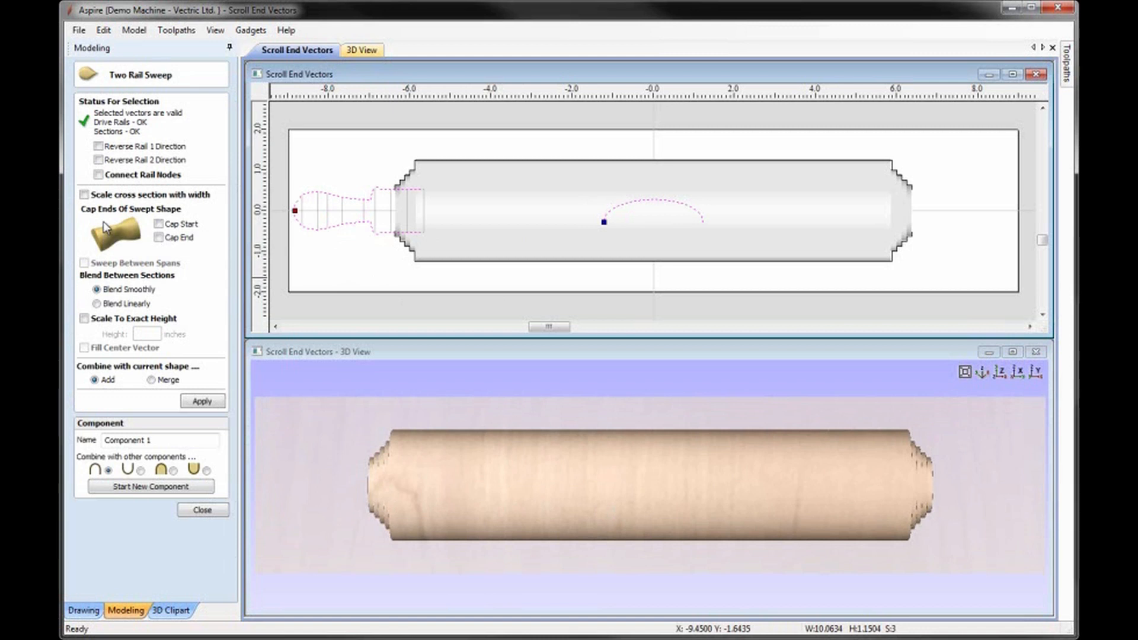
click(85, 195)
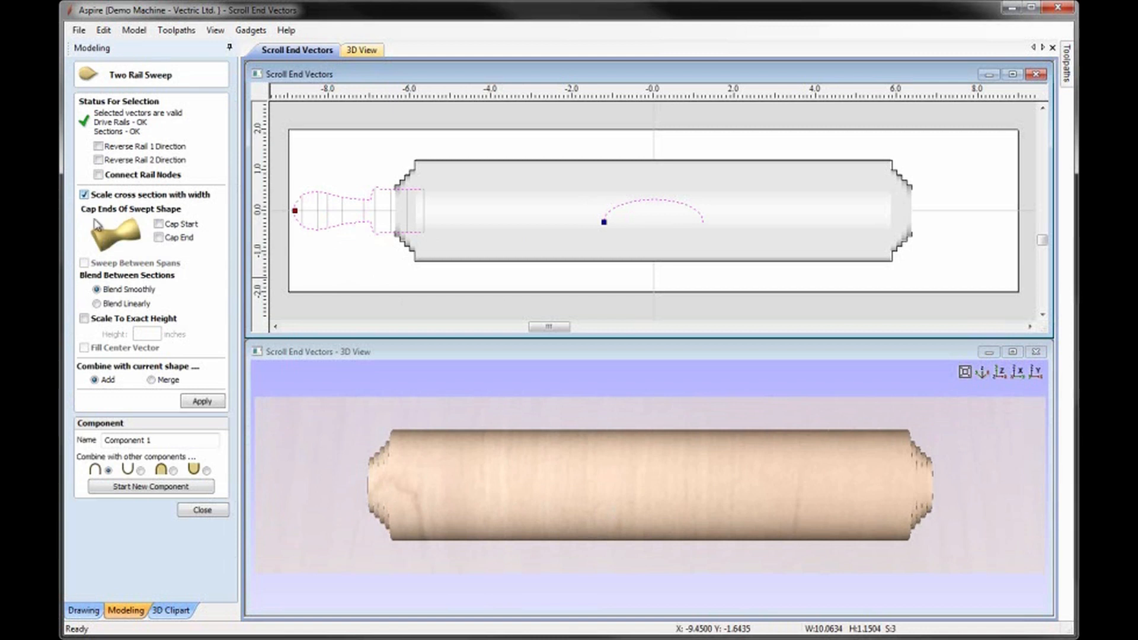
click(202, 401)
drag(528, 579, 596, 457)
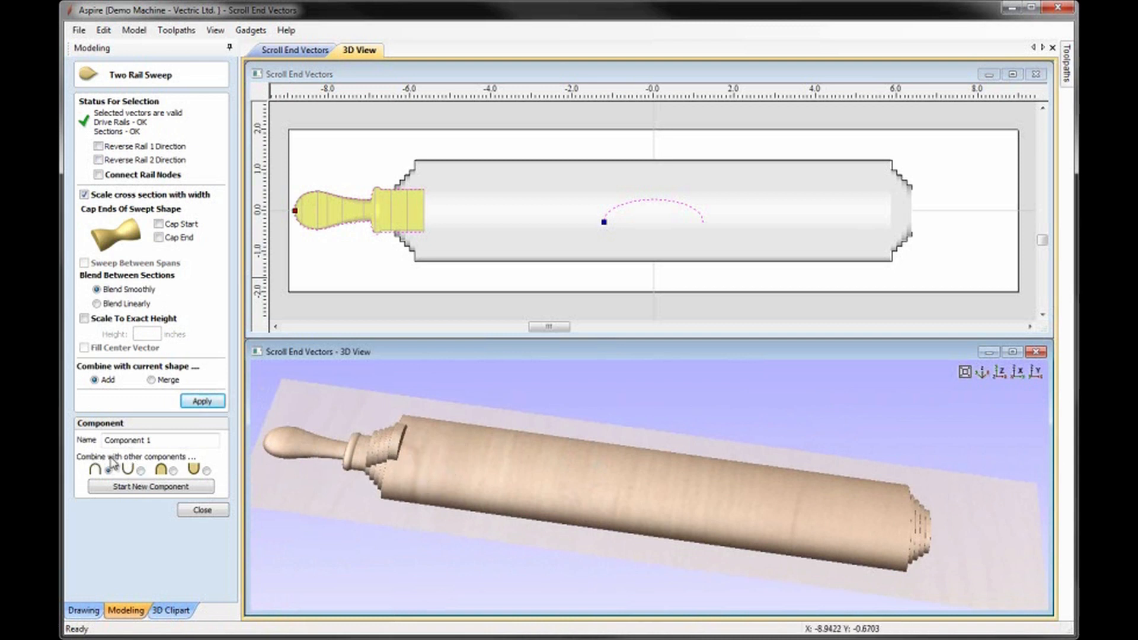
Set the handle sweep to merge with the other components, name it Handle, and finish the sweep
click(173, 471)
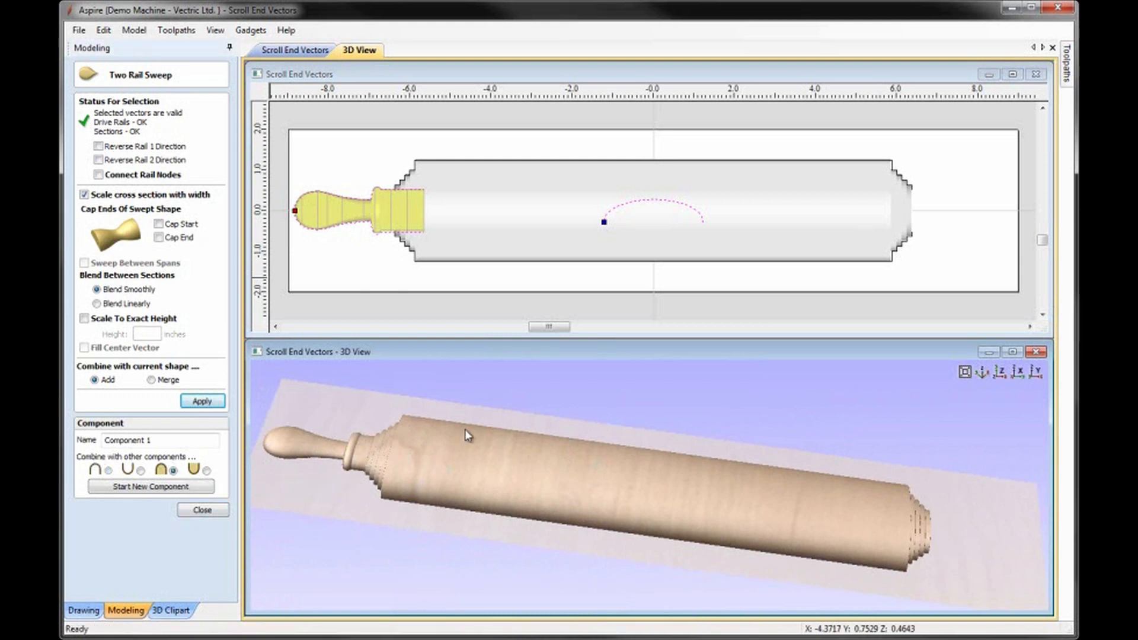
drag(153, 440, 104, 440)
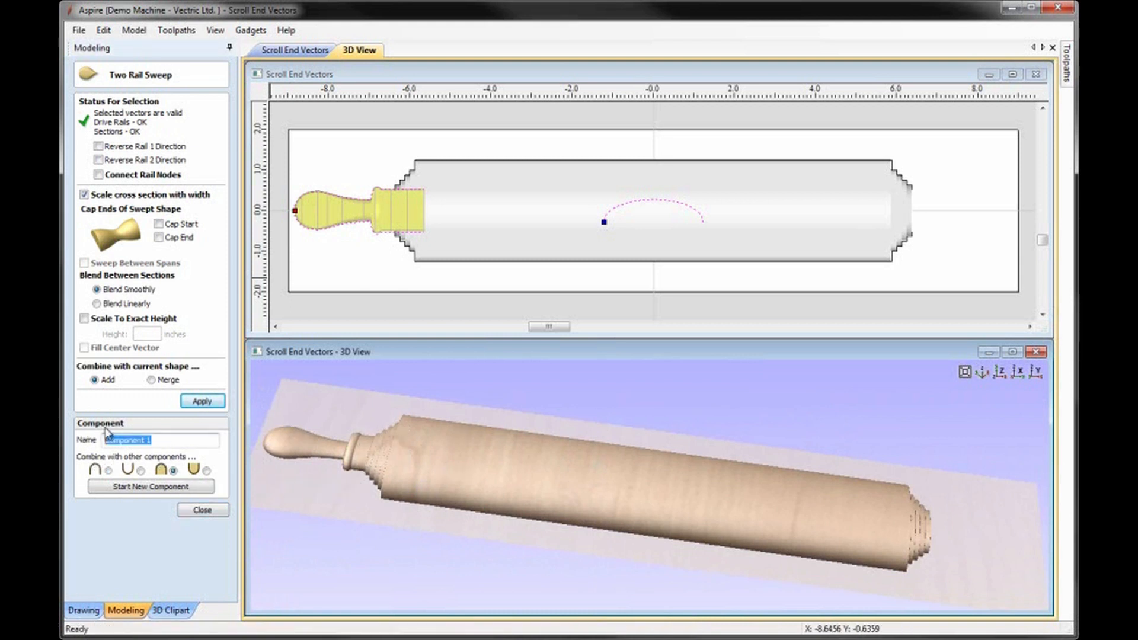
text(Handle)
click(202, 403)
click(204, 511)
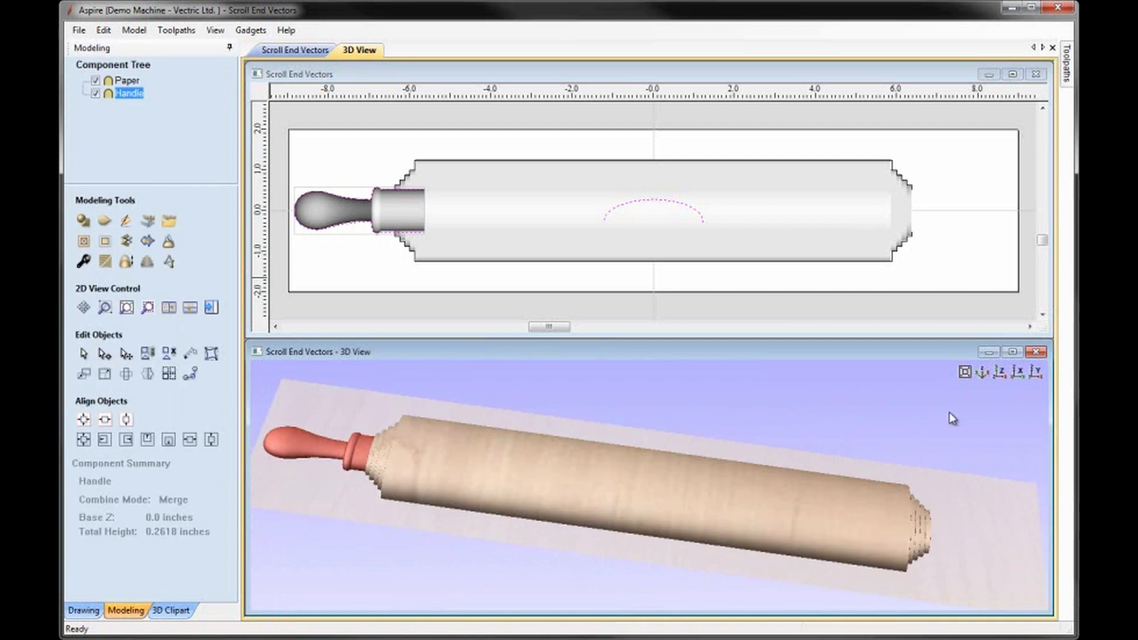
Create a horizontally mirrored copy of the handle at the opposite end of the paper roll
click(983, 375)
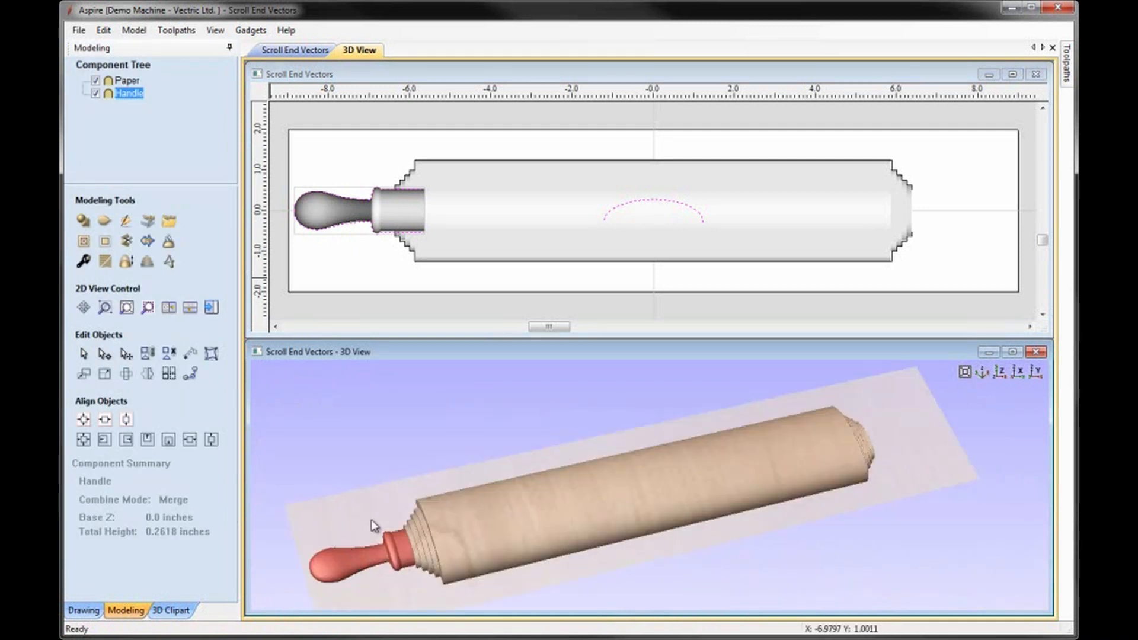
click(341, 263)
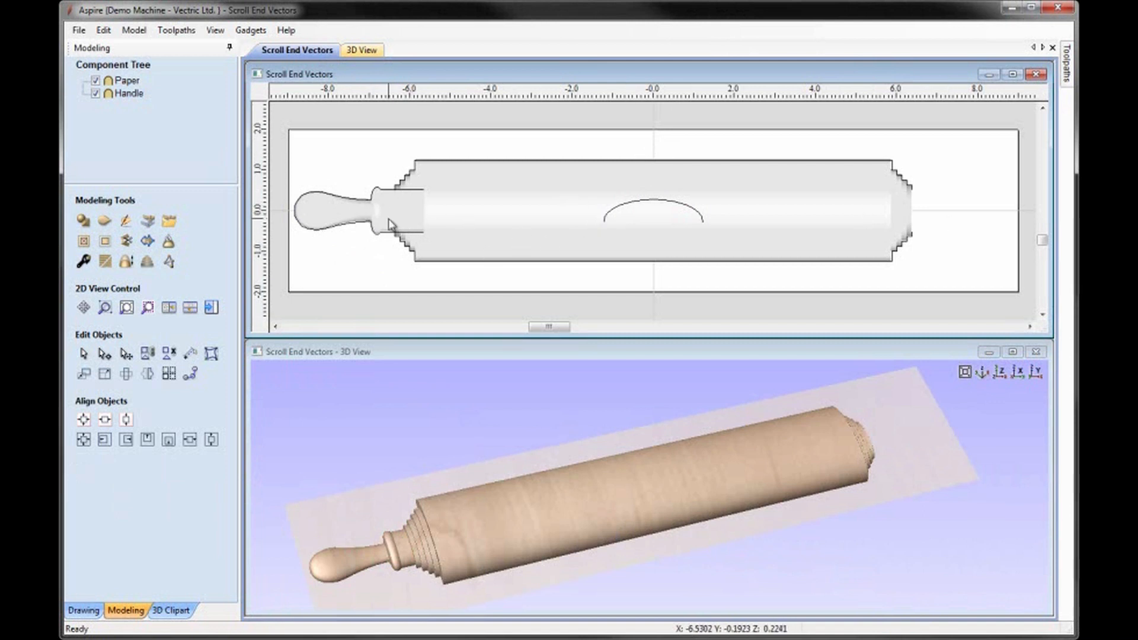
click(397, 231)
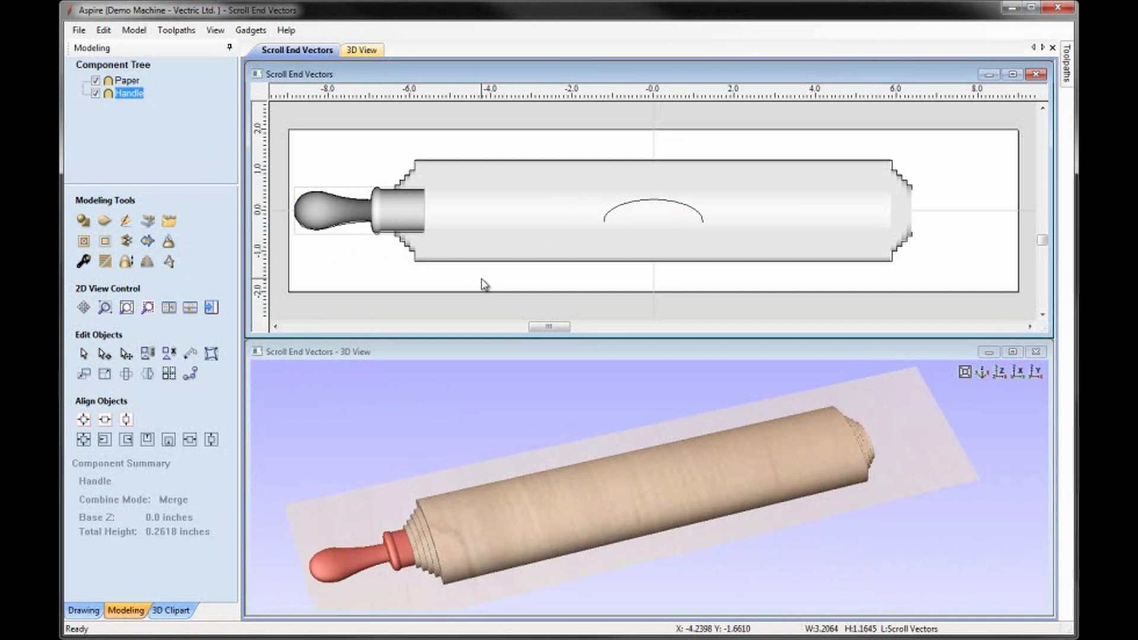
key(ctrl+shift+h)
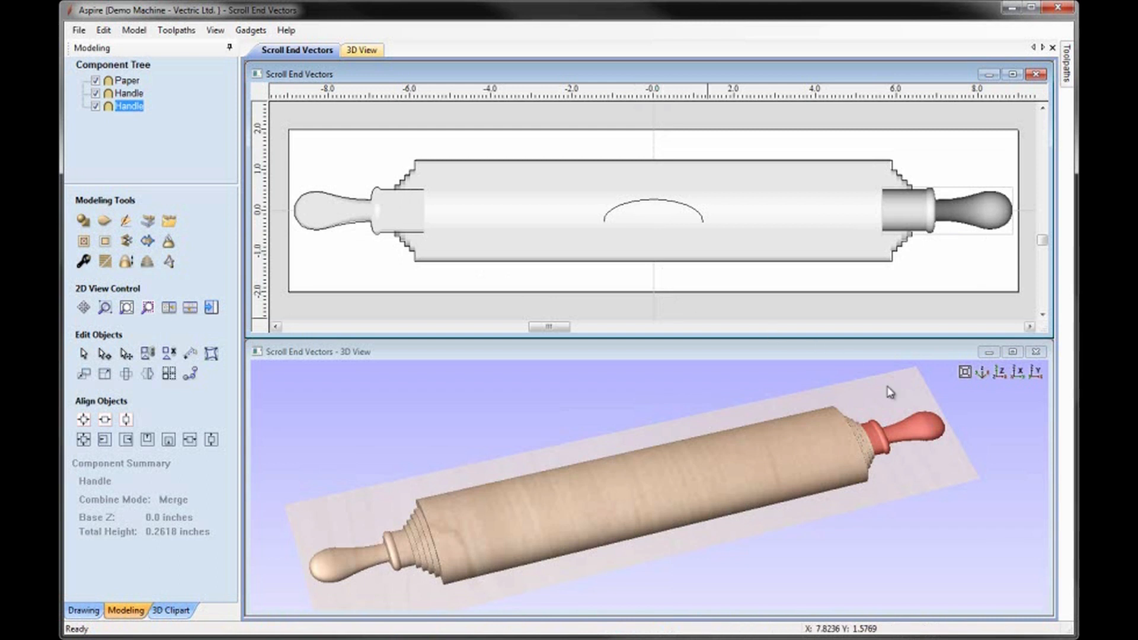
click(982, 372)
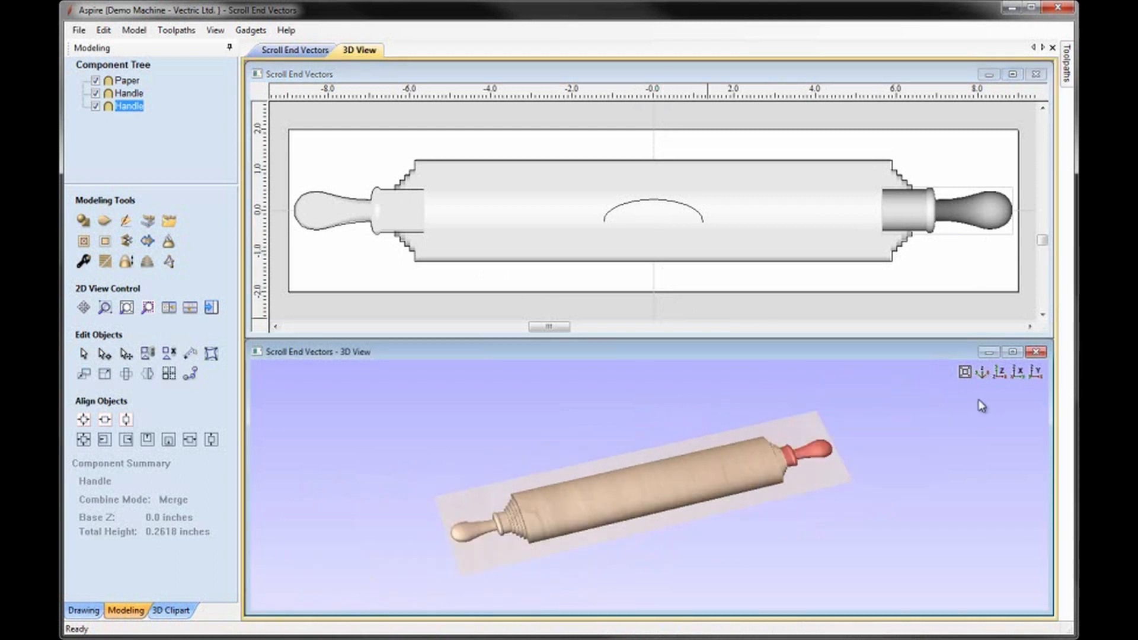
click(1000, 372)
scroll(826, 436, up, 3)
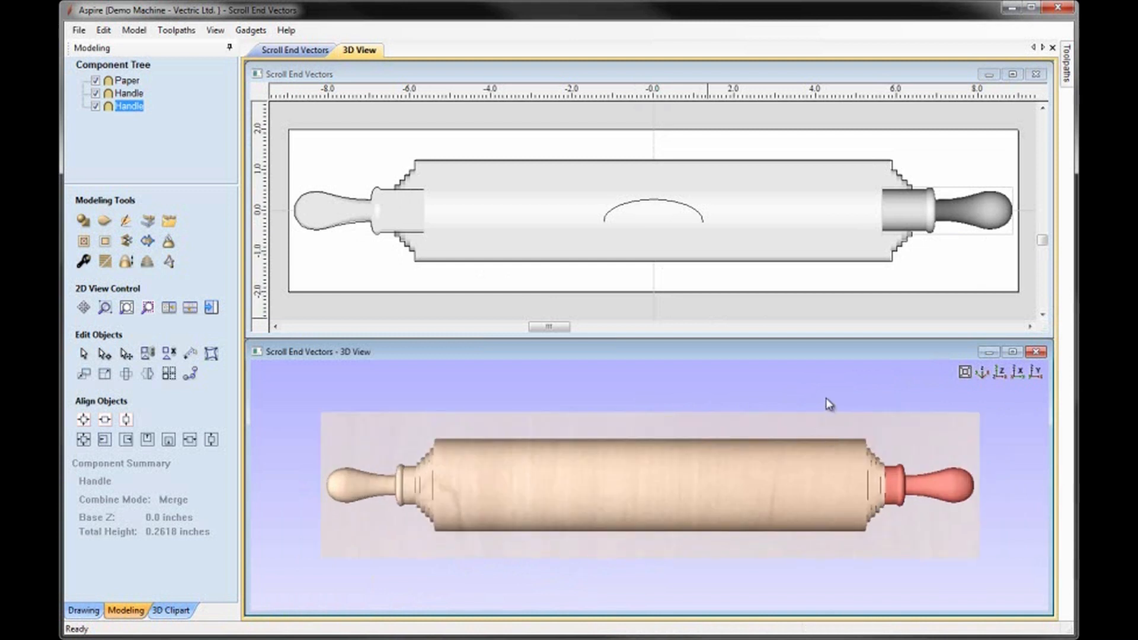
click(827, 406)
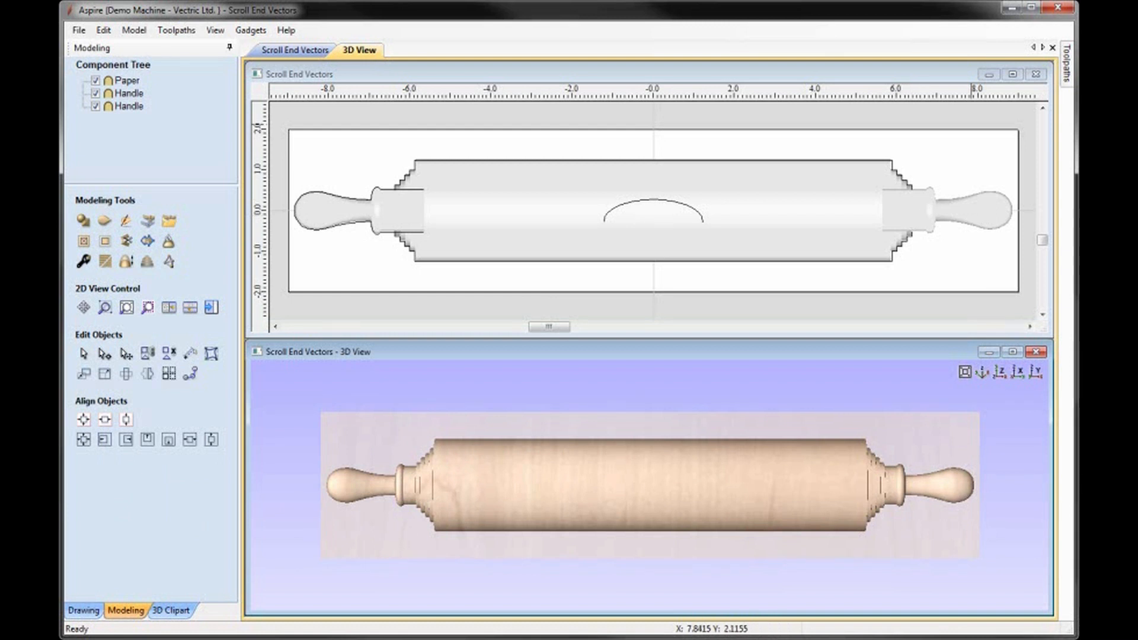
Move the paper and both handle components to a new visible, active layer named Comp Grayscales
click(721, 17)
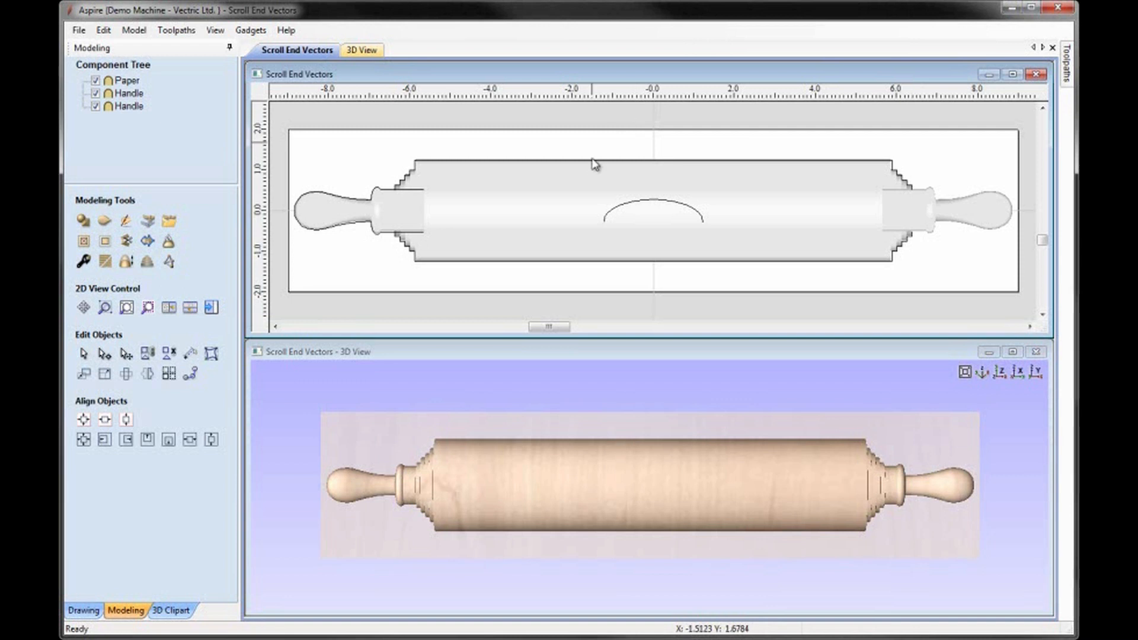
click(373, 214)
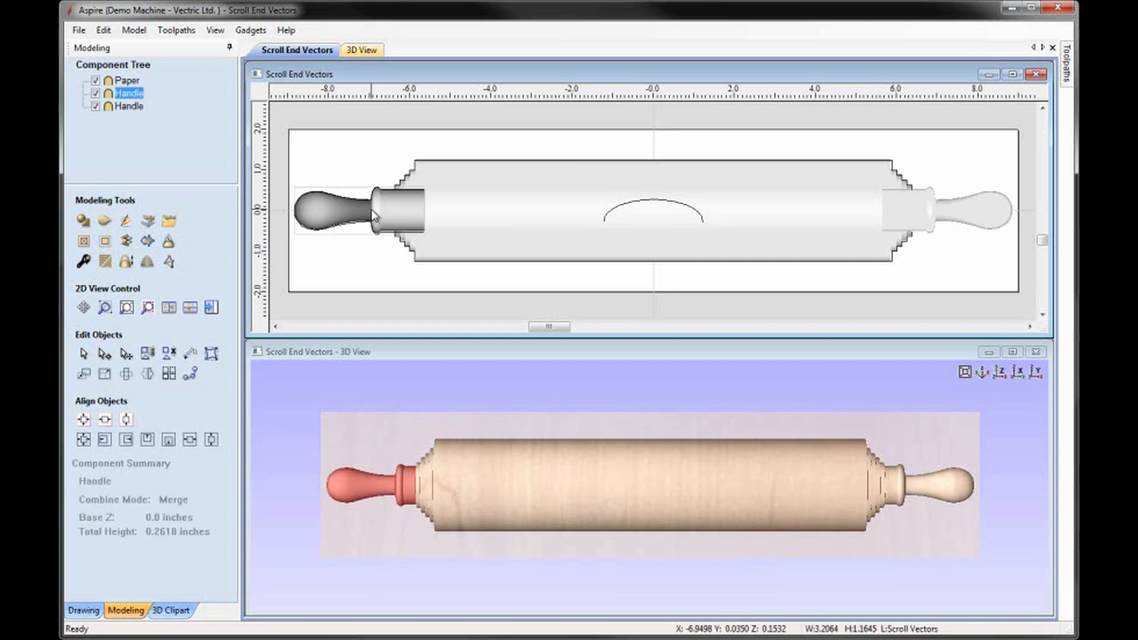
shift+click(533, 213)
shift+click(918, 205)
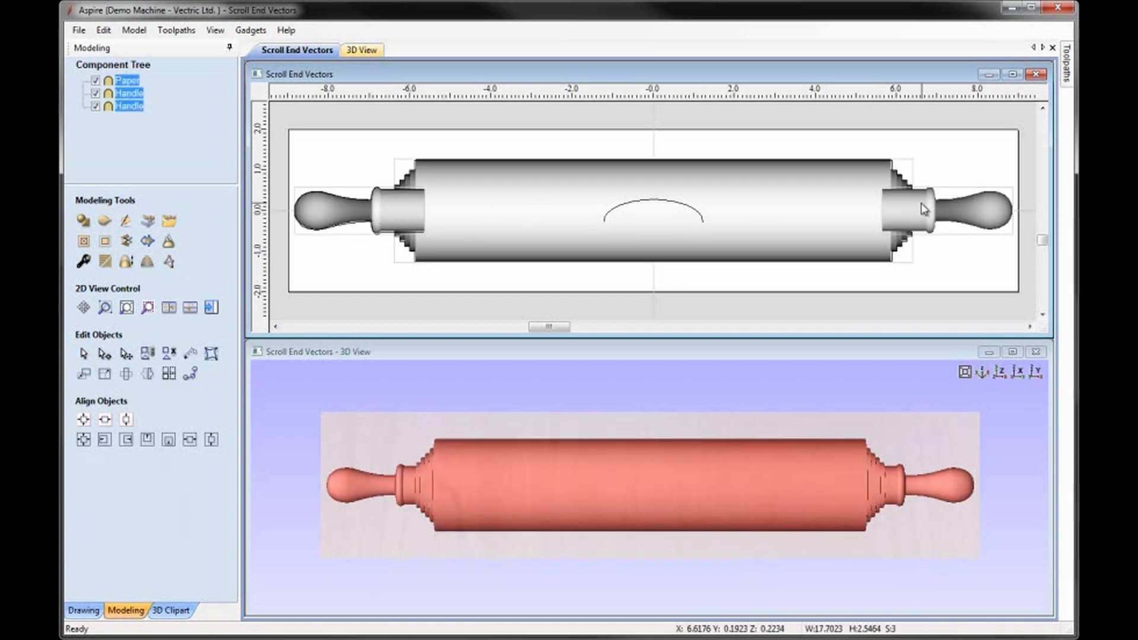
right_click(829, 215)
mouse_move(946, 571)
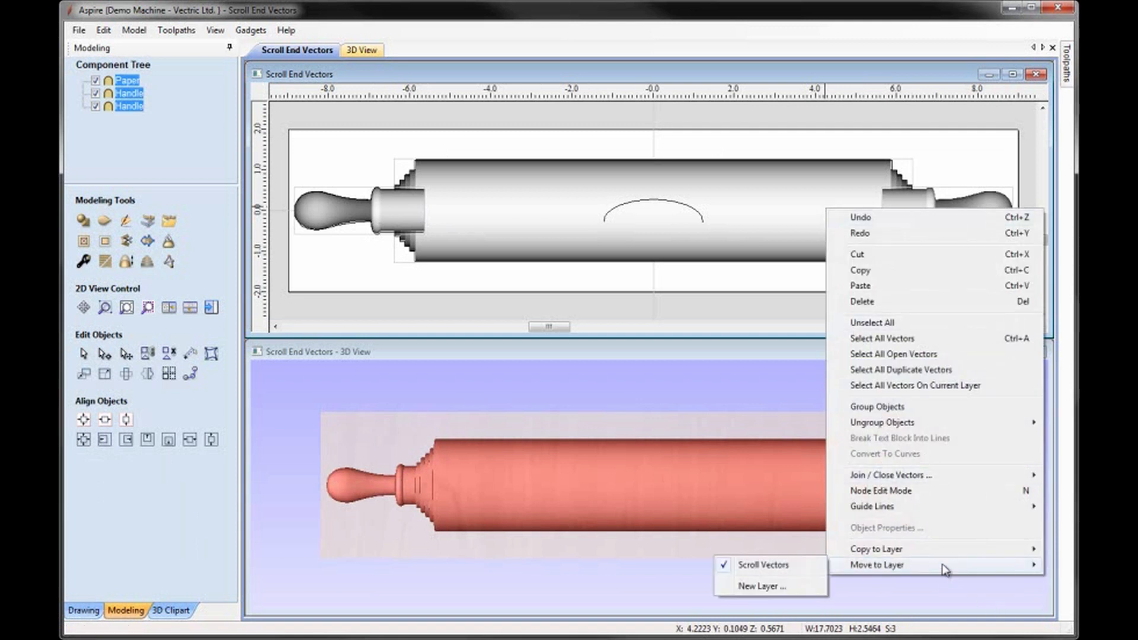
click(792, 588)
text(Comp Grayscales)
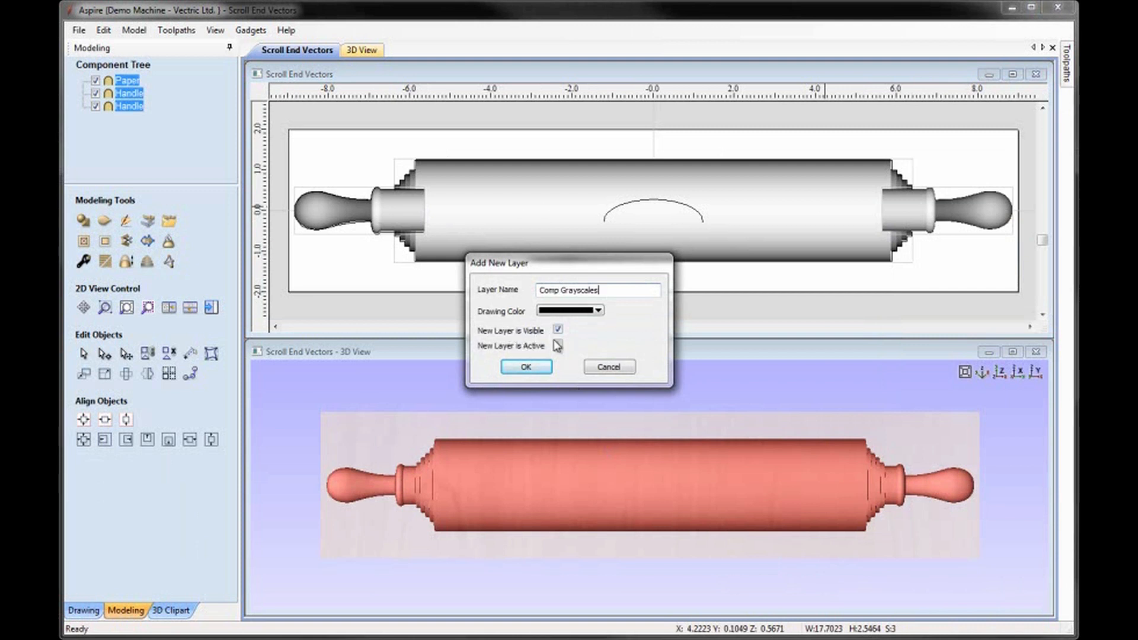
click(557, 345)
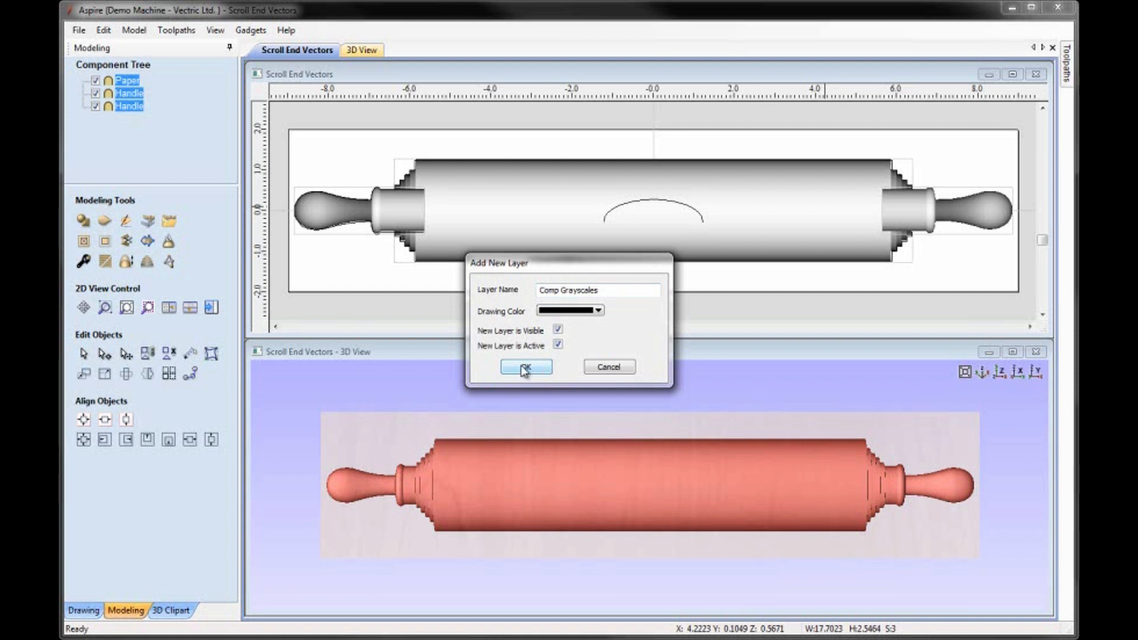
click(524, 368)
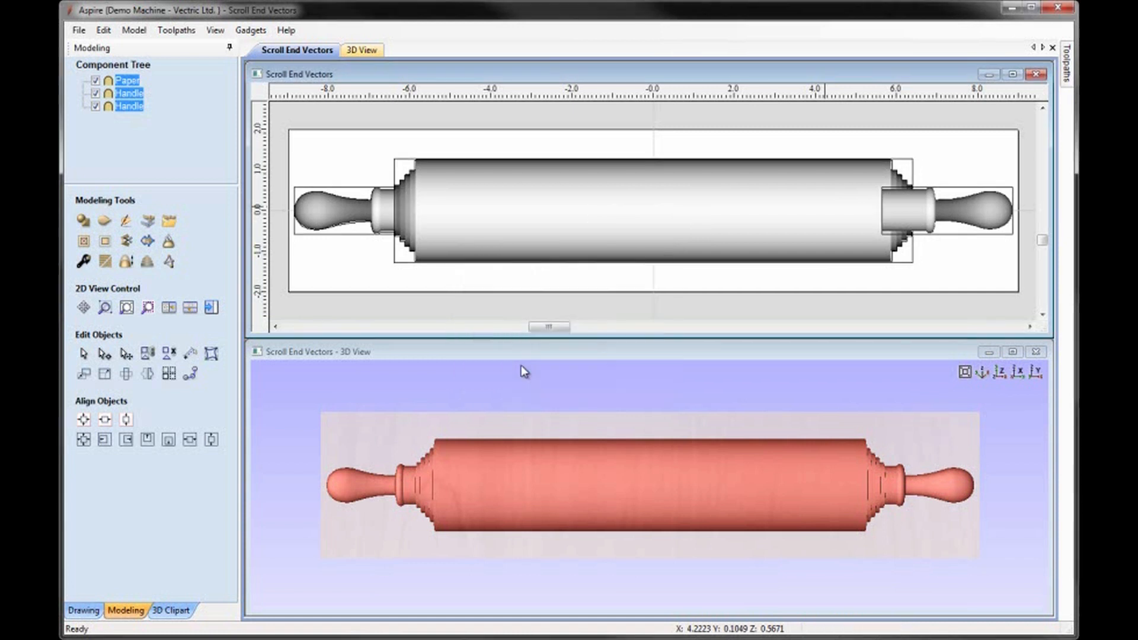
Hide the Scroll Vectors layer so only the component grayscales show in the 2D view
click(84, 611)
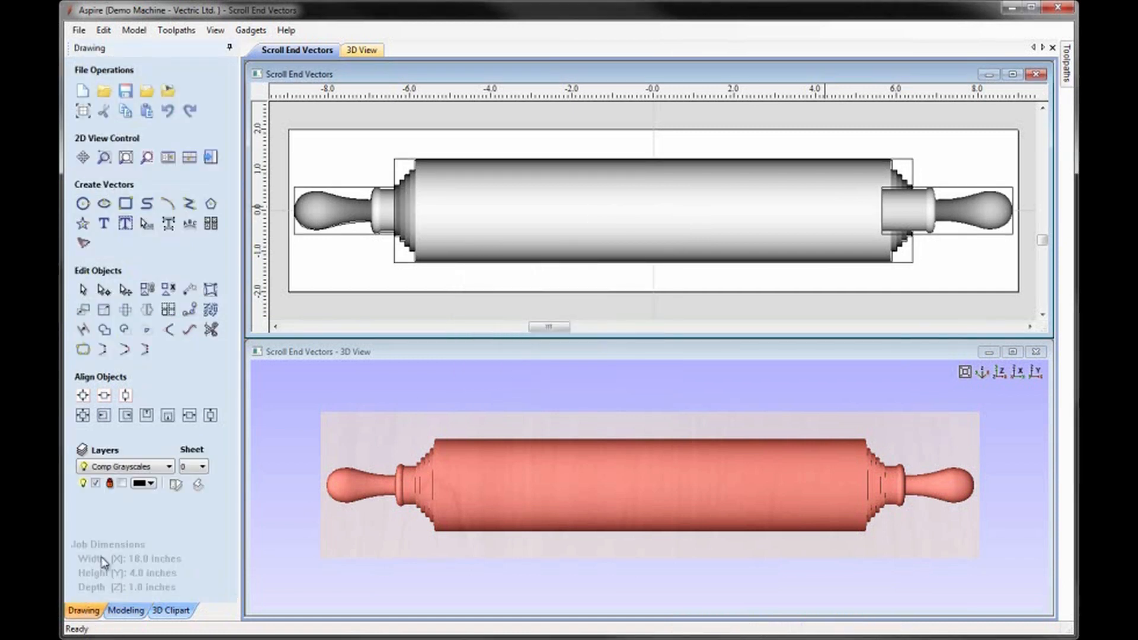
click(175, 484)
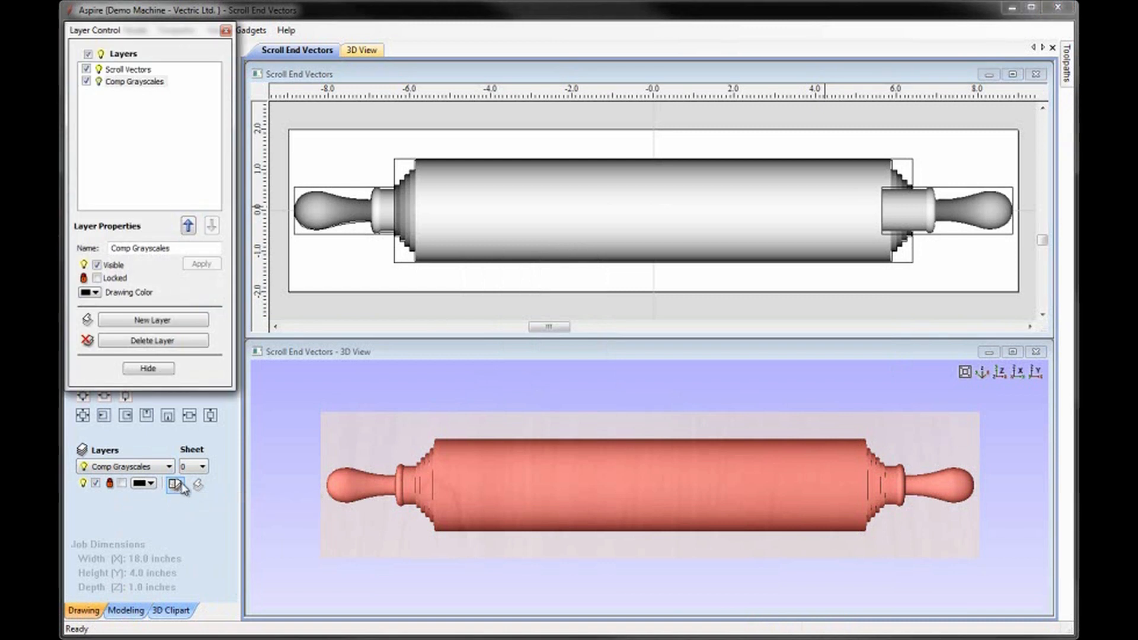
click(87, 69)
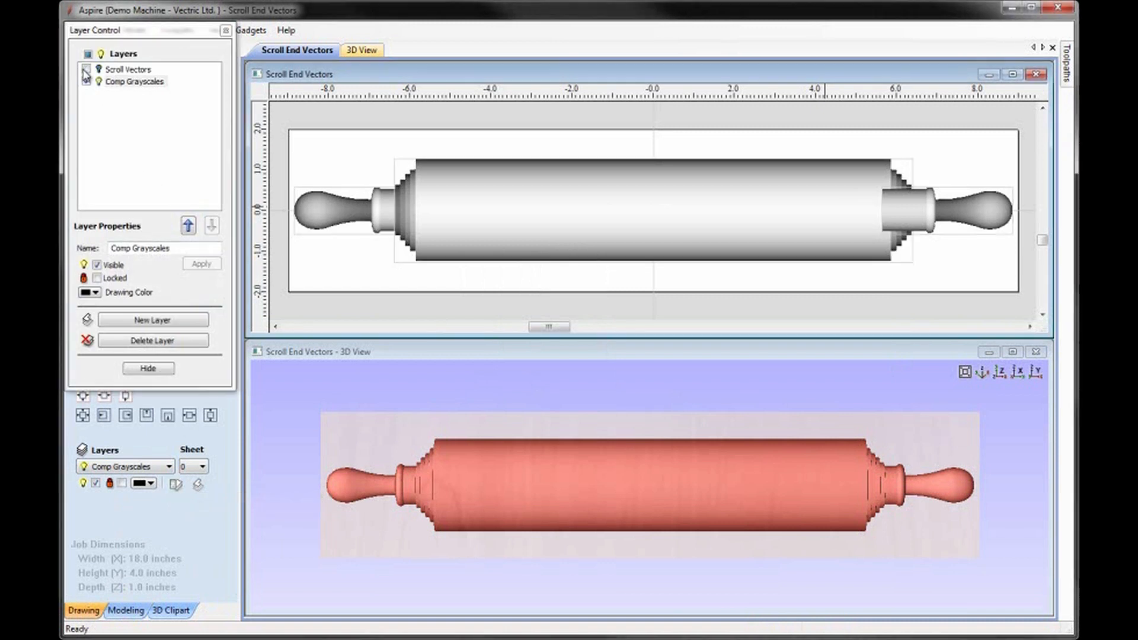
click(149, 369)
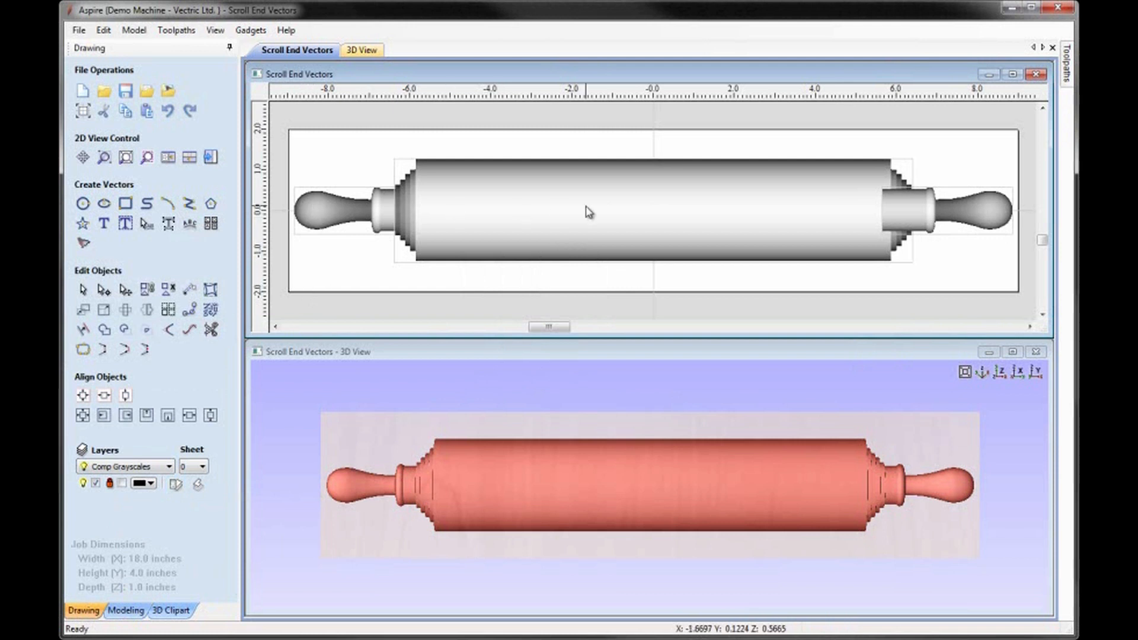
Set the overall height of the three selected components to 3 inches with the XY link turned off
click(126, 609)
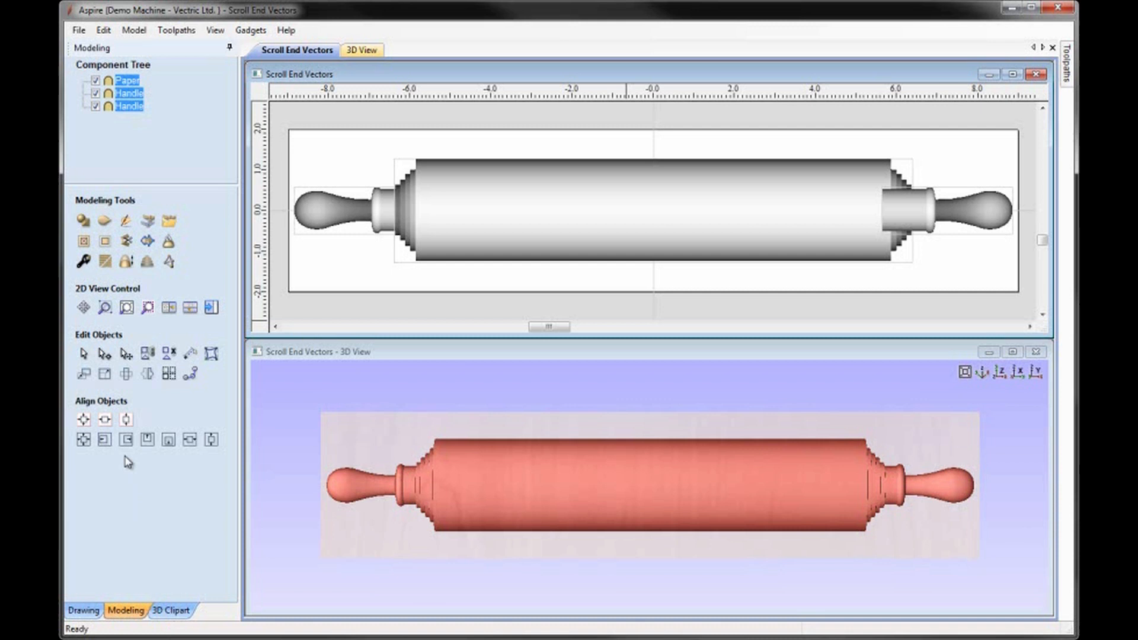
click(104, 375)
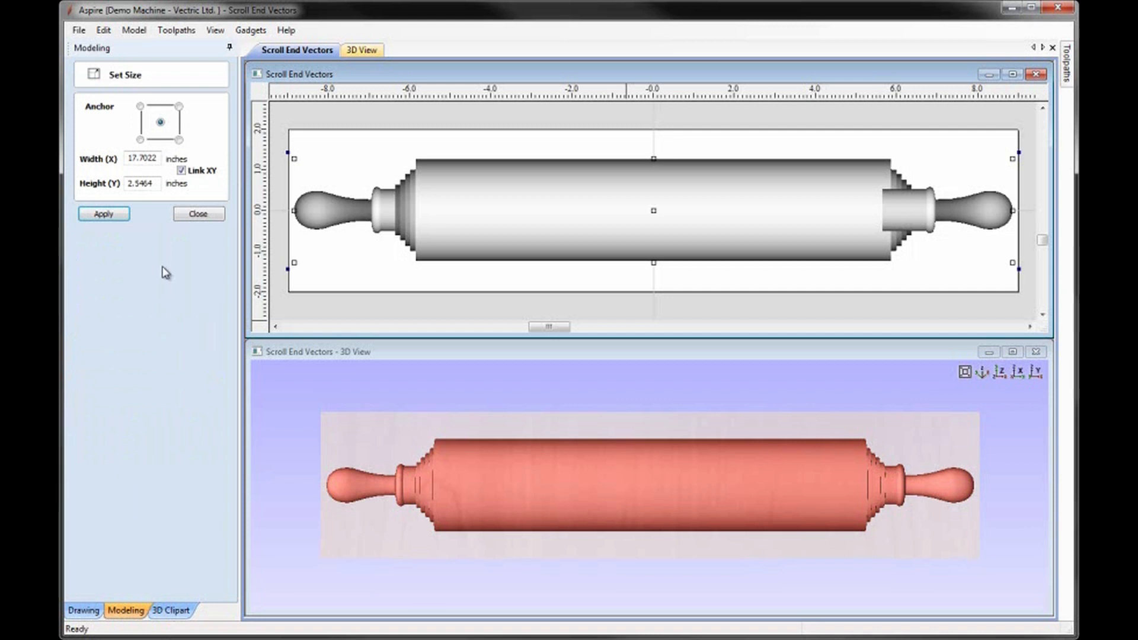
click(181, 171)
drag(158, 186, 137, 184)
text(3)
click(123, 215)
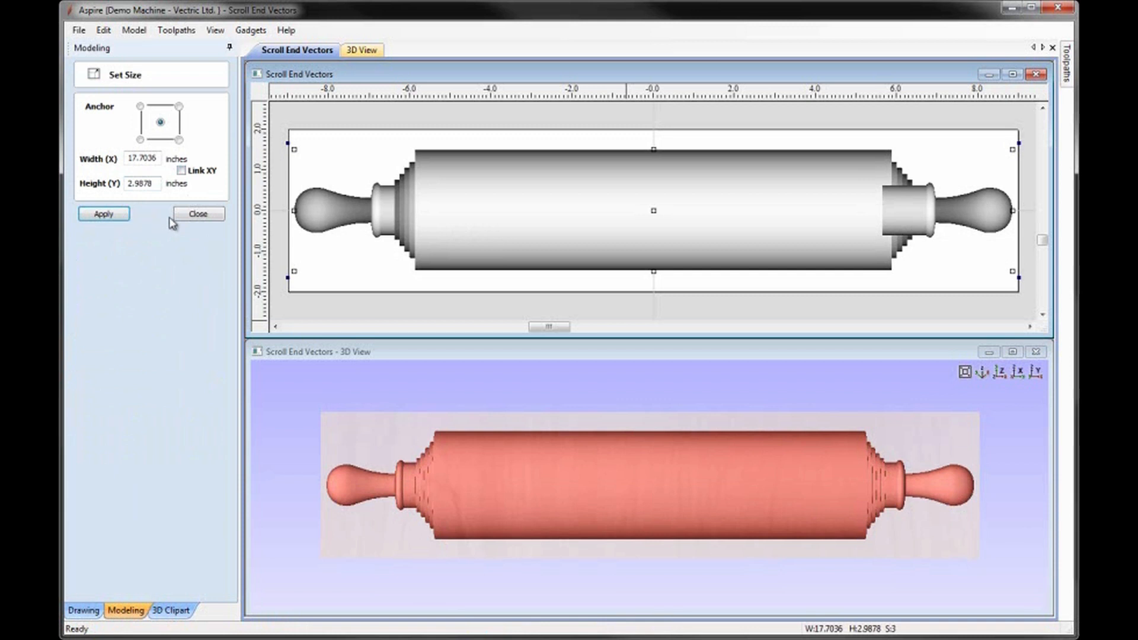
click(190, 214)
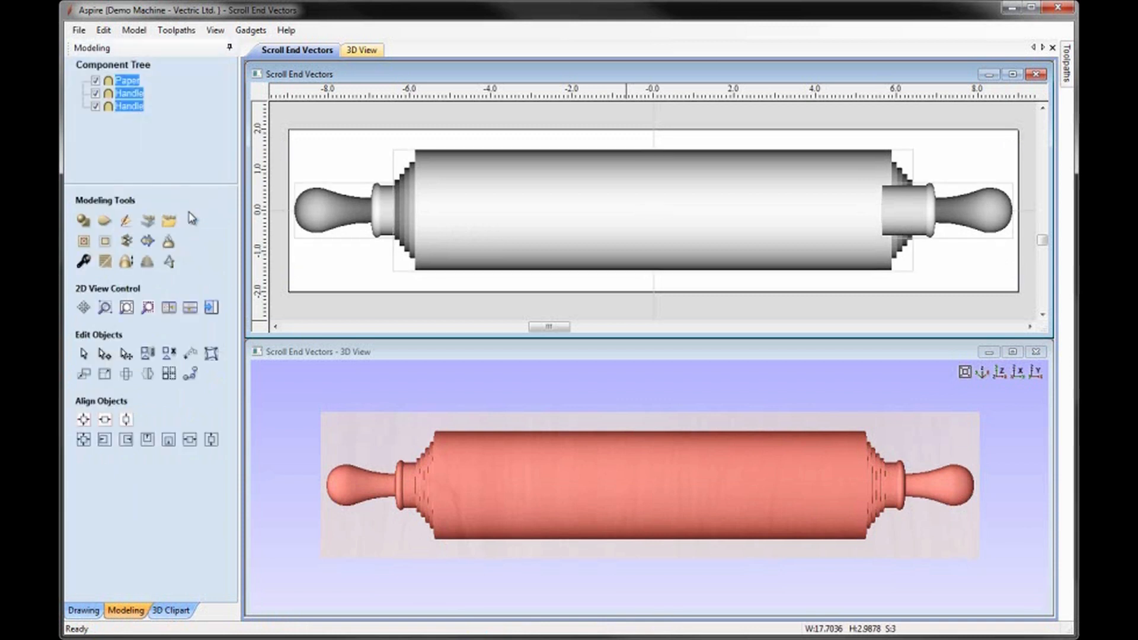
Deselect the components and save the file under the new name Scroll End UnDistorted
click(321, 300)
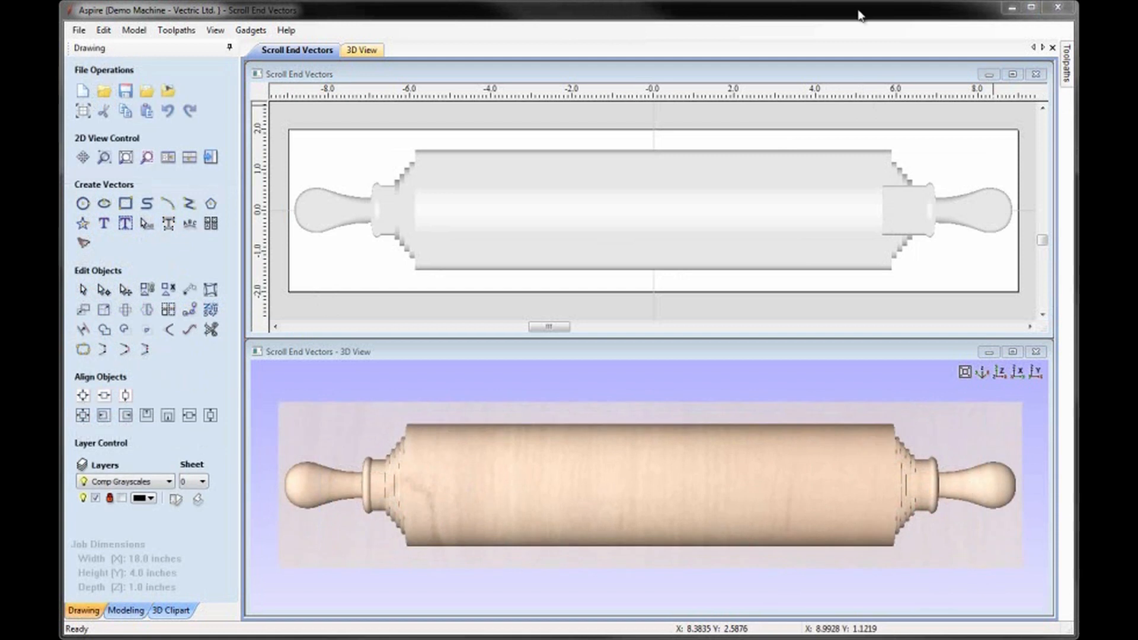
click(860, 15)
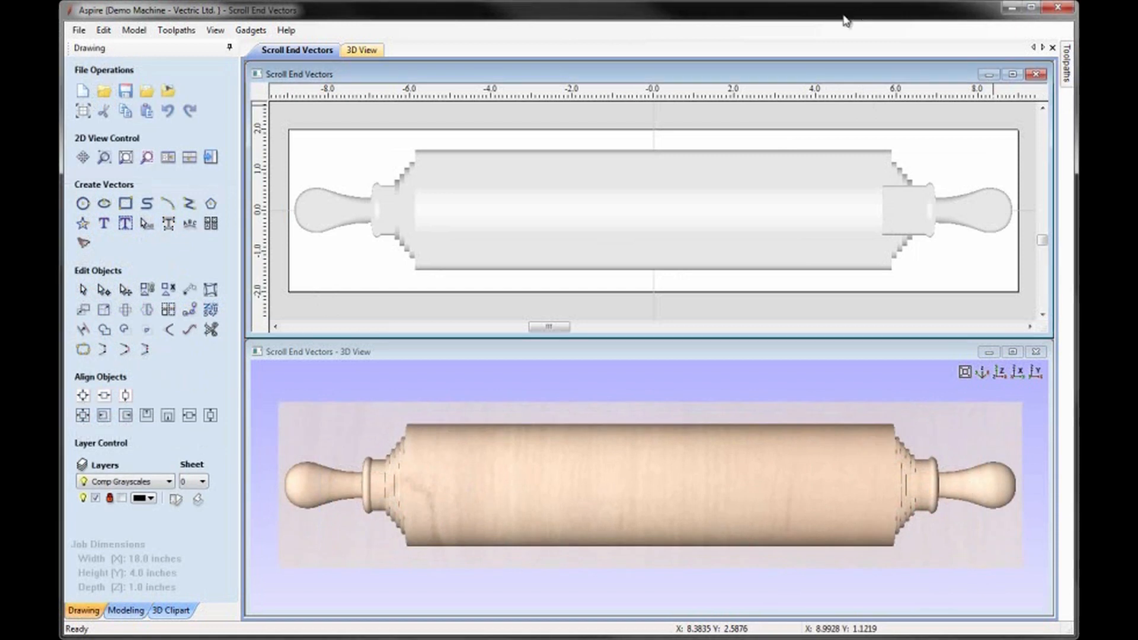
click(80, 31)
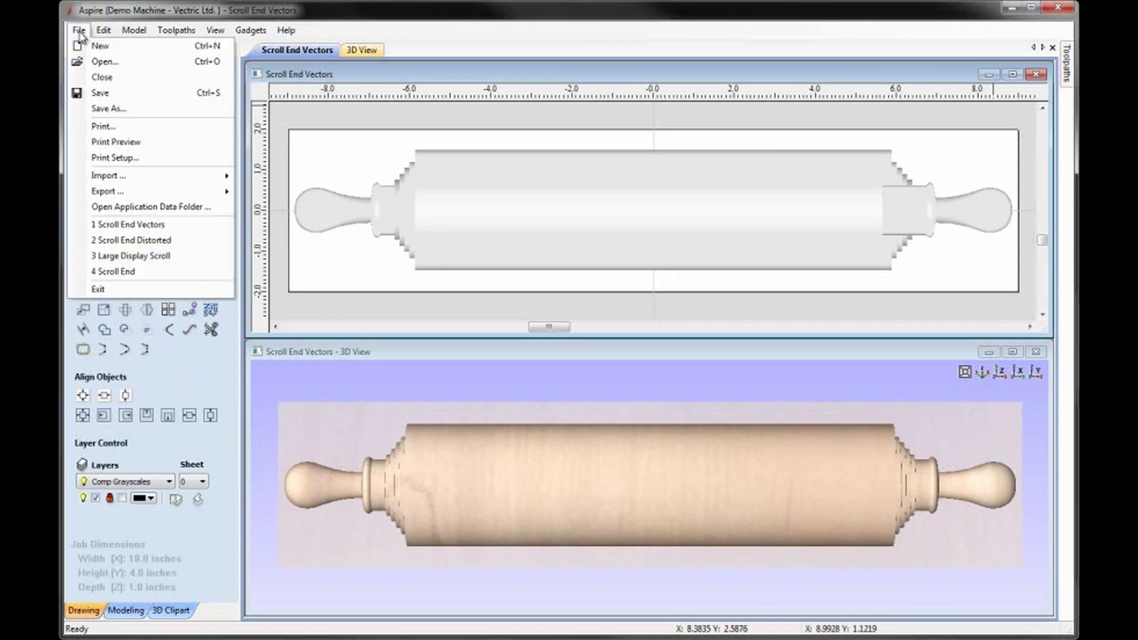
click(118, 108)
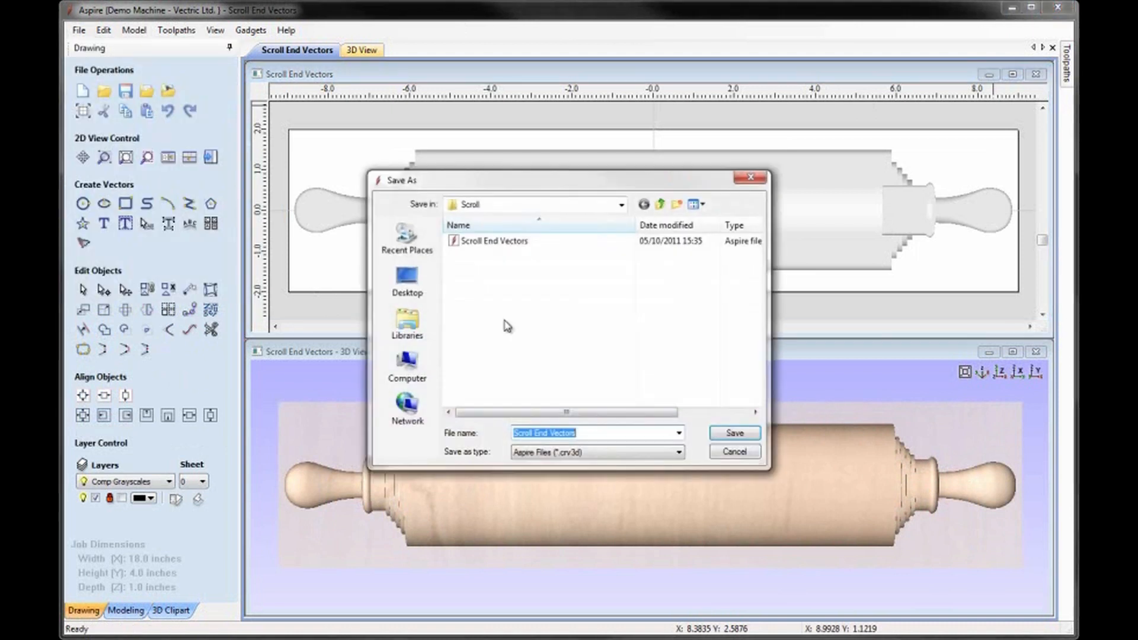
drag(582, 434, 555, 433)
text(UnDis)
click(718, 438)
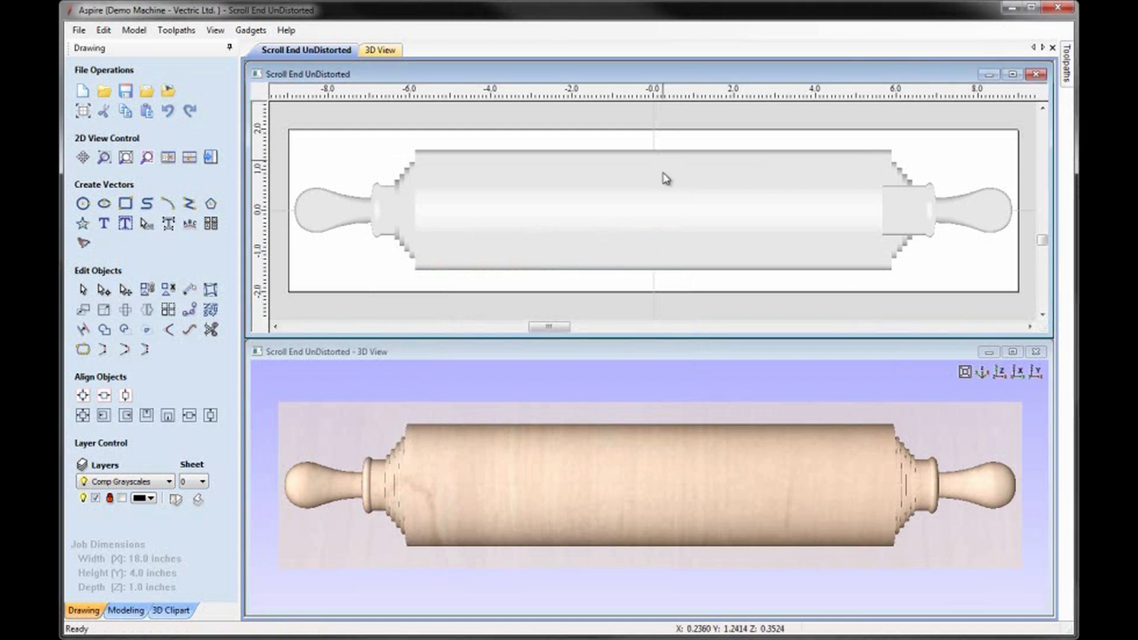
Create a bounding box distortion envelope around the paper component and convert the envelope's edges to Bezier curves
click(667, 210)
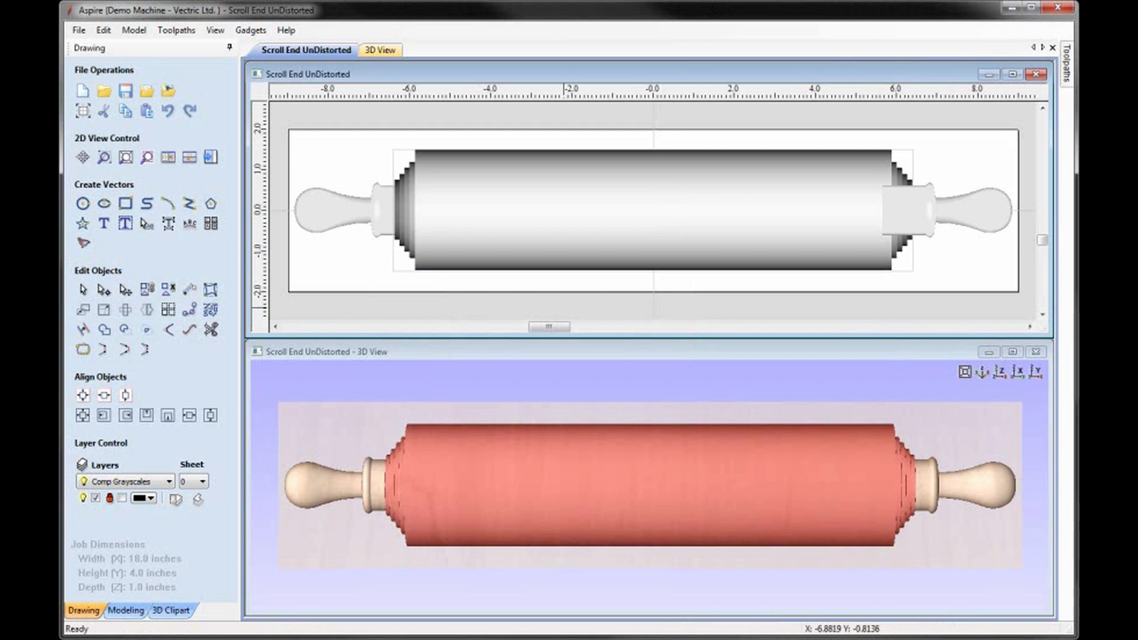
click(126, 611)
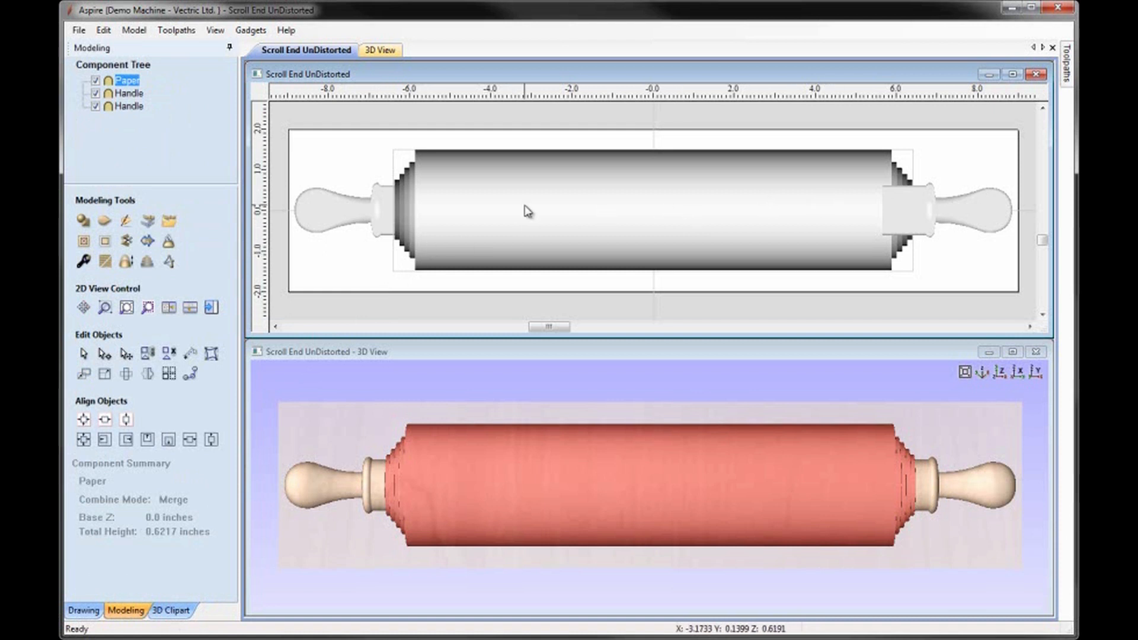
click(210, 354)
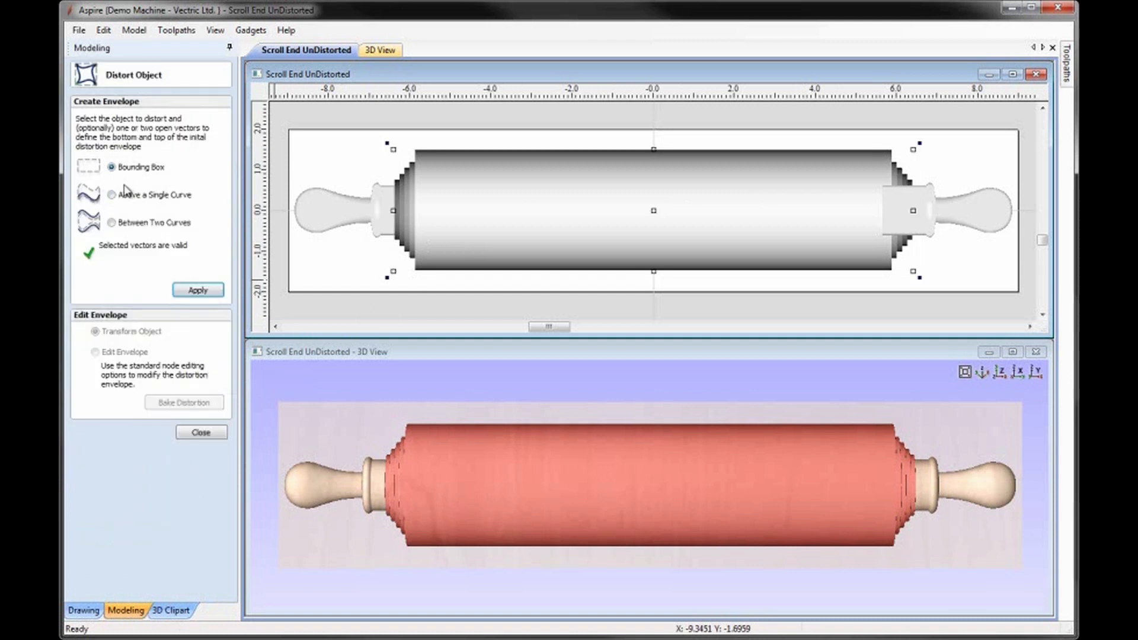
click(198, 290)
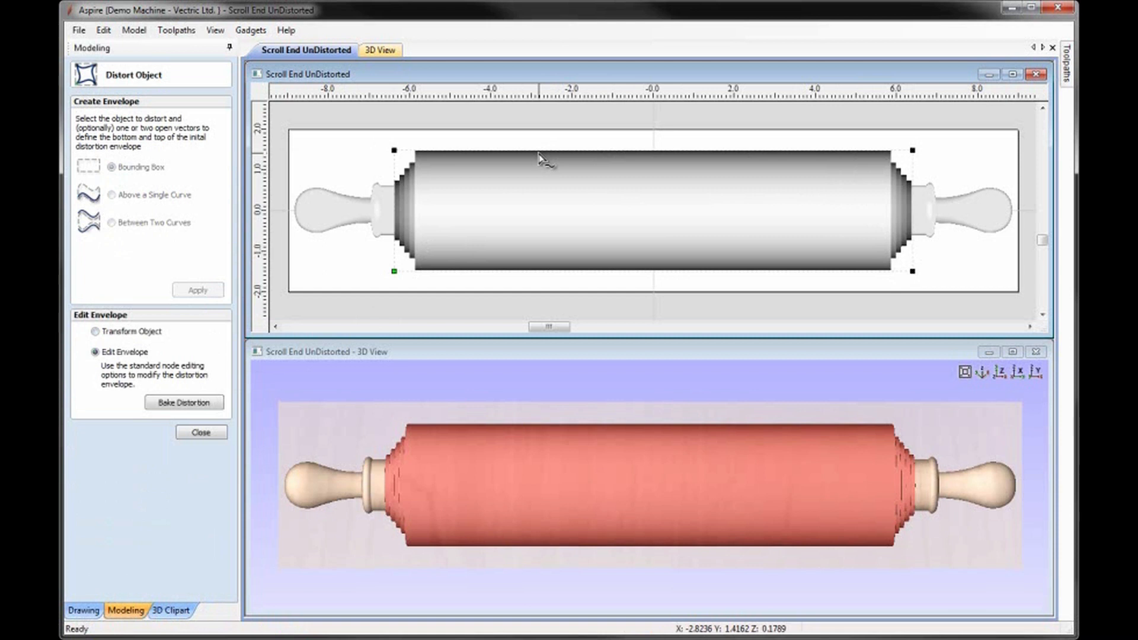
key(b)
key(b)
key(b)
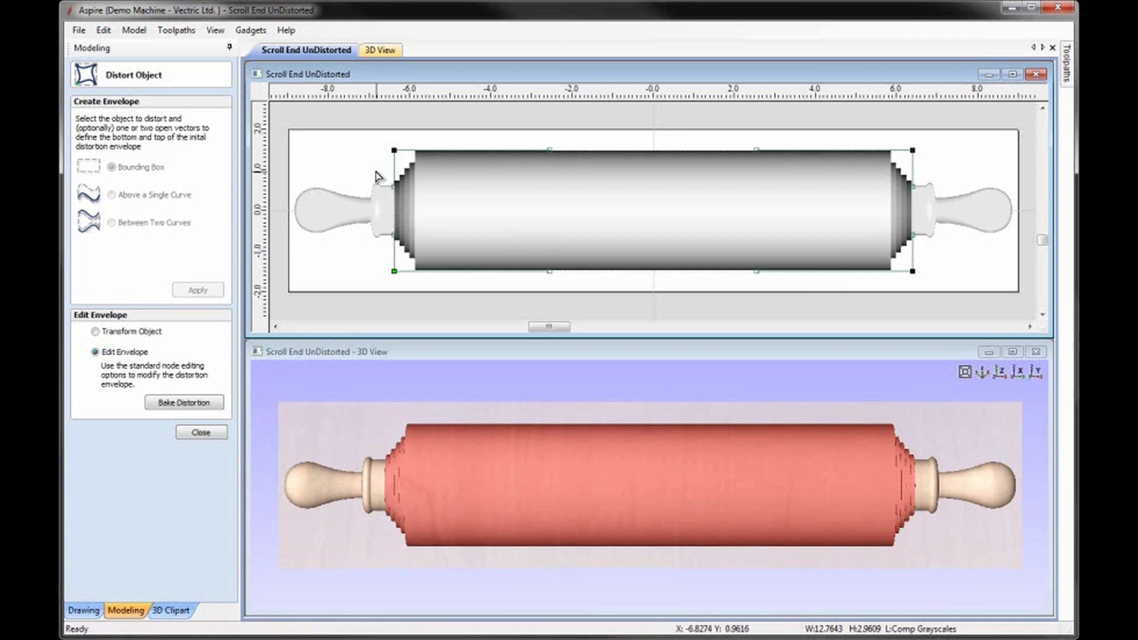
Bow both ends of the paper's envelope outward toward the handles and move the right-end corner nodes inward and slightly apart
mouse_move(377, 174)
mouse_down()
mouse_move(431, 242)
mouse_move(423, 254)
mouse_move(375, 235)
mouse_up()
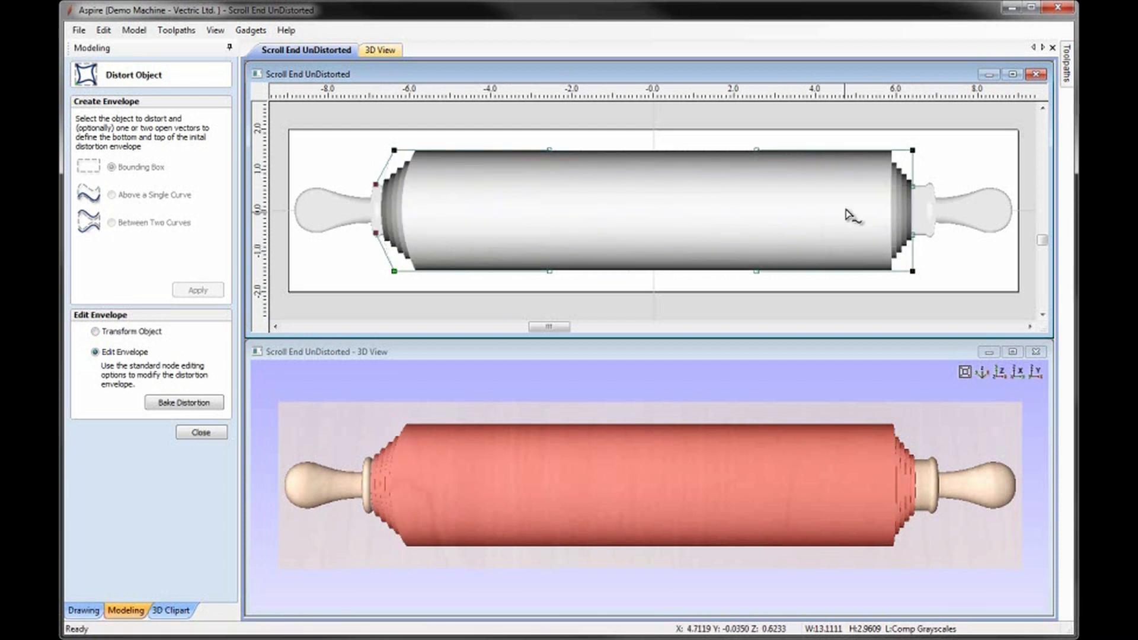
mouse_move(949, 243)
mouse_down()
mouse_move(919, 234)
mouse_move(929, 246)
mouse_up()
drag(913, 150, 892, 147)
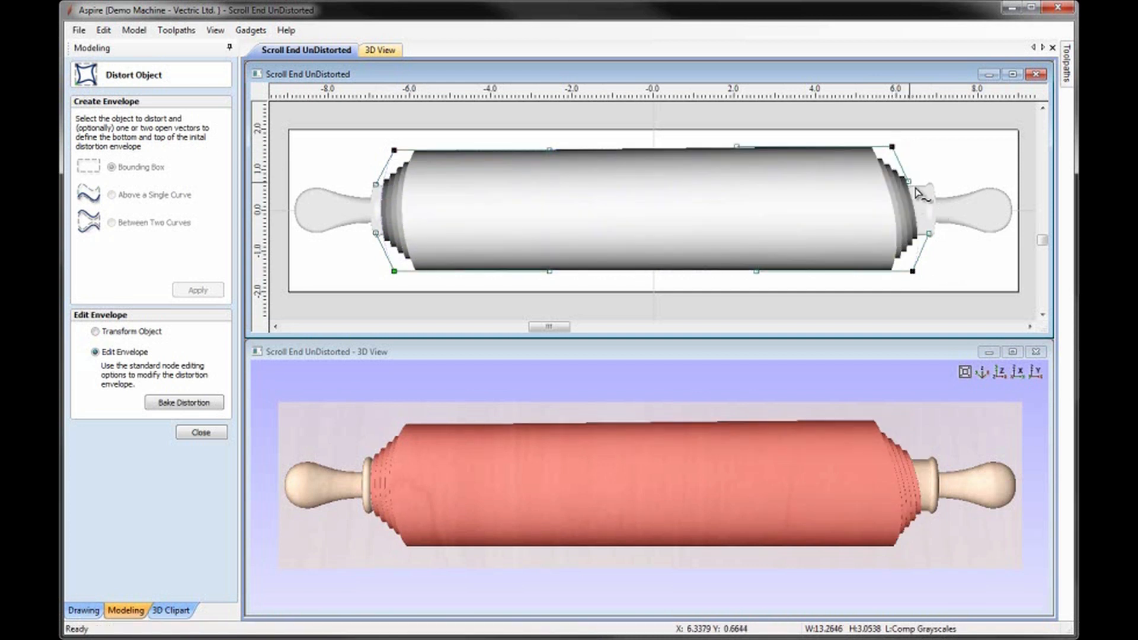
drag(907, 184, 920, 175)
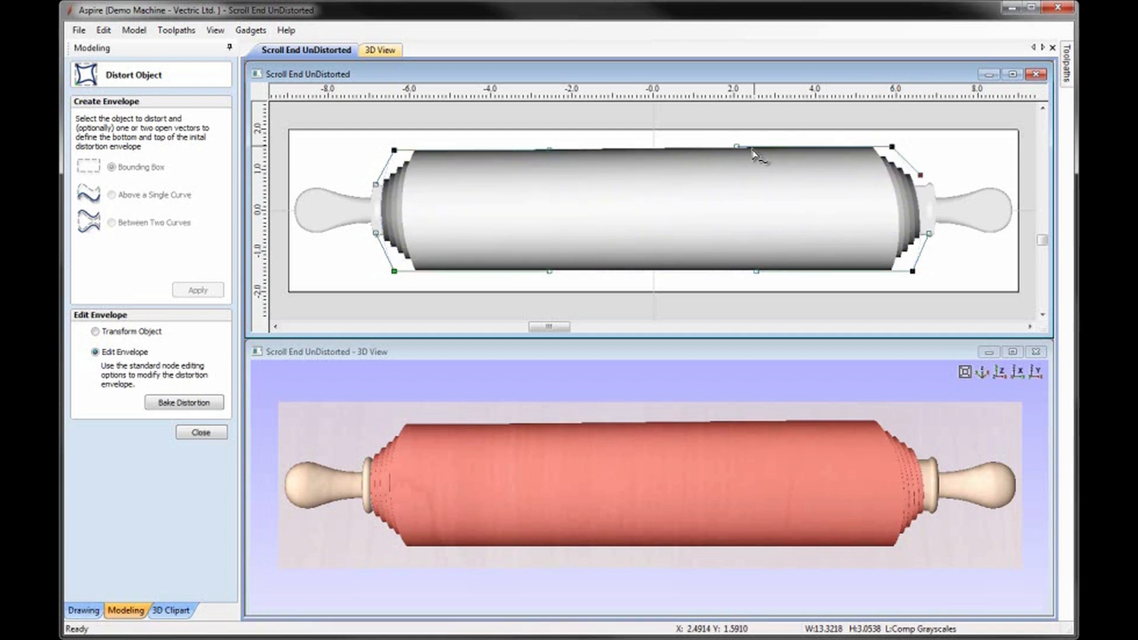
drag(912, 271, 896, 278)
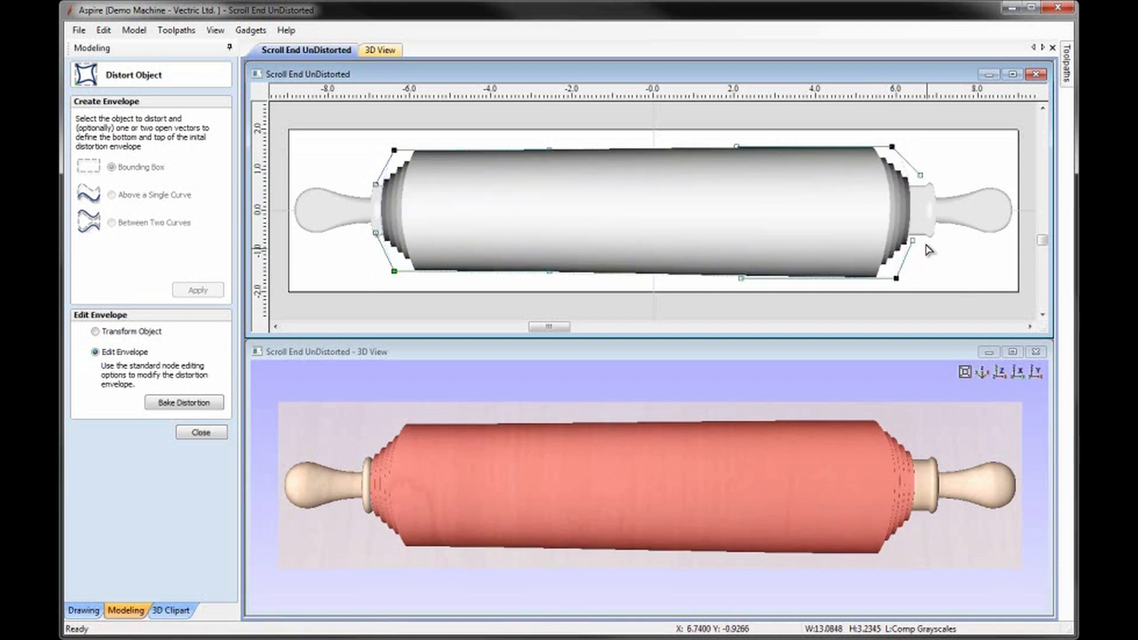
mouse_move(907, 238)
mouse_down()
mouse_move(922, 251)
mouse_move(928, 241)
mouse_up()
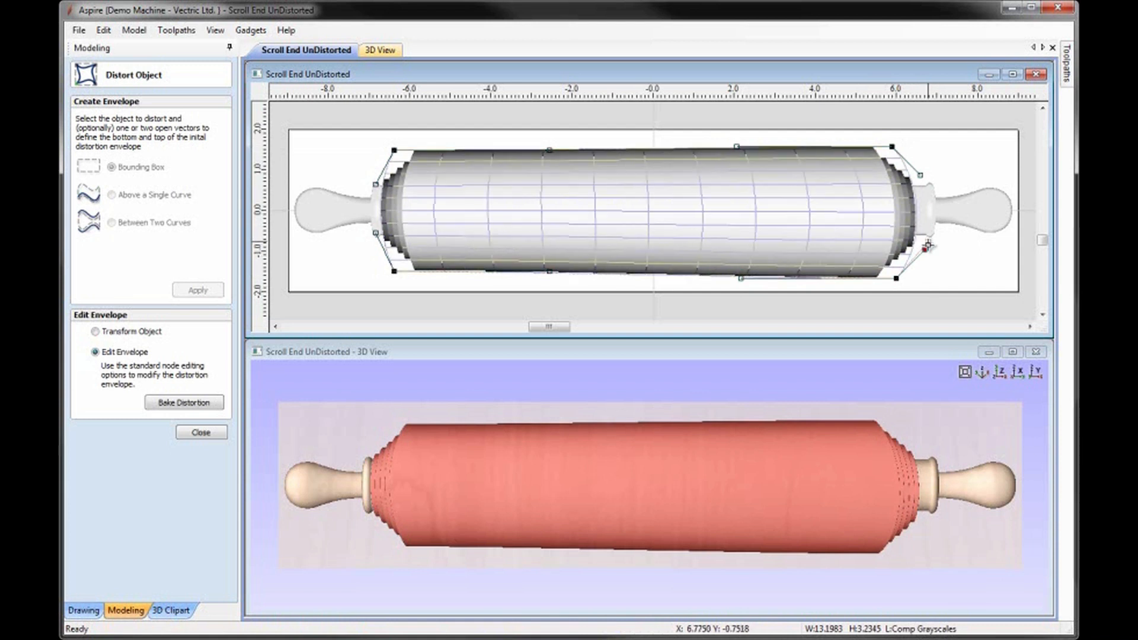
Arch the envelope's lower edge inward near its right end and spread the two left-end corners slightly apart, adjusting the upper-left end curve
drag(741, 278, 740, 245)
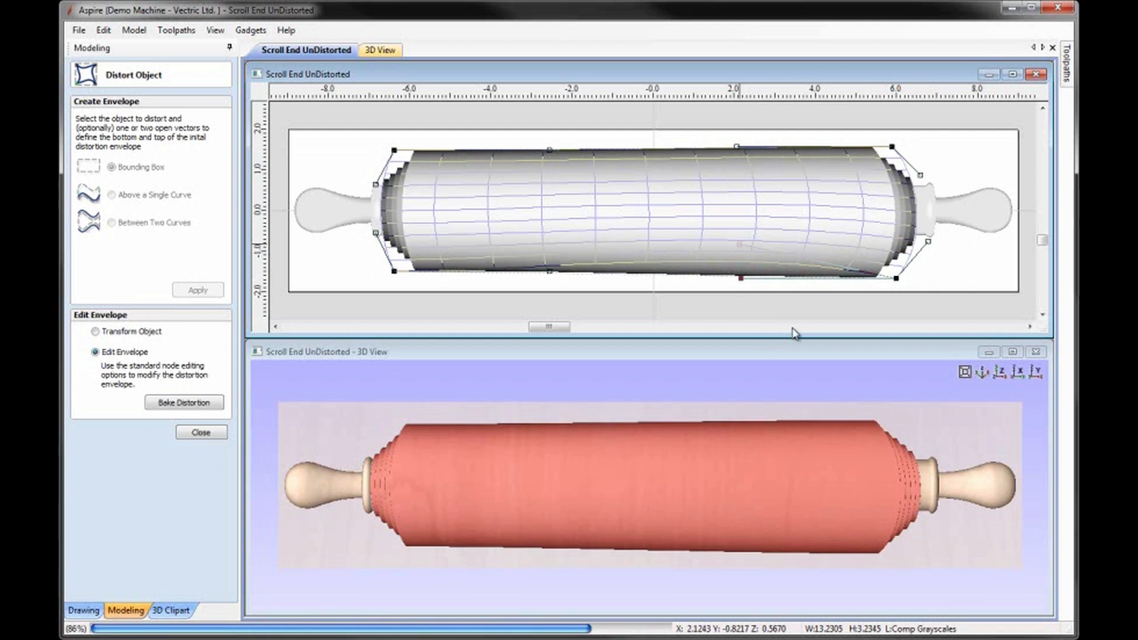
drag(396, 273, 399, 279)
drag(400, 154, 406, 144)
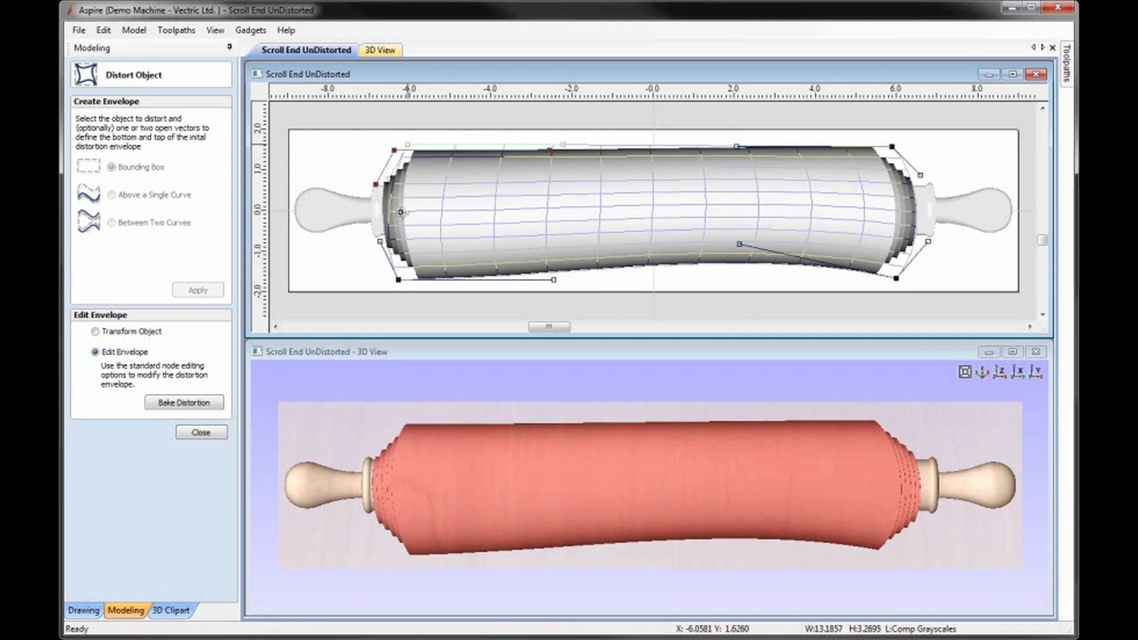
drag(388, 178, 379, 173)
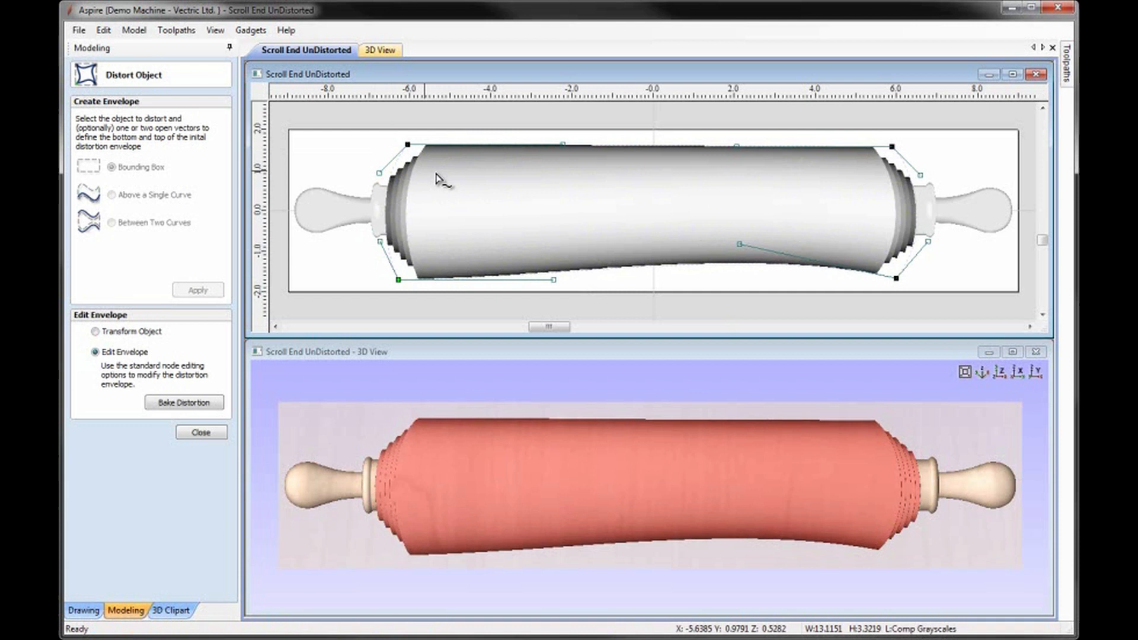
Bend the envelope's upper edge inward and lower edge outward near the left end, fine-tuning the upper-left corner node
drag(562, 145, 541, 175)
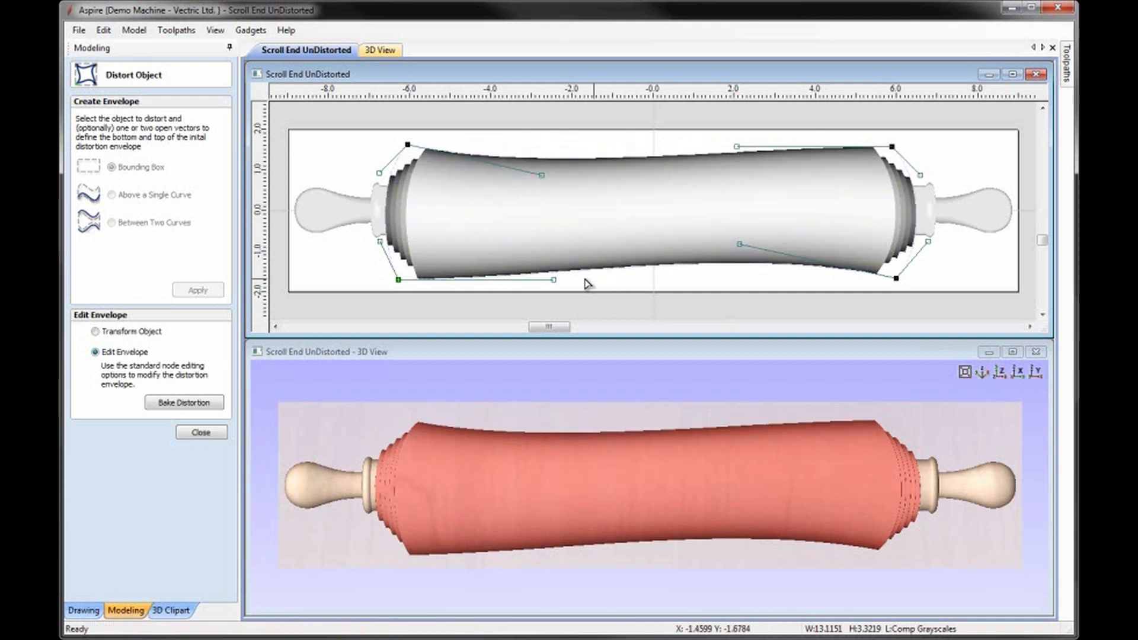
drag(554, 279, 617, 320)
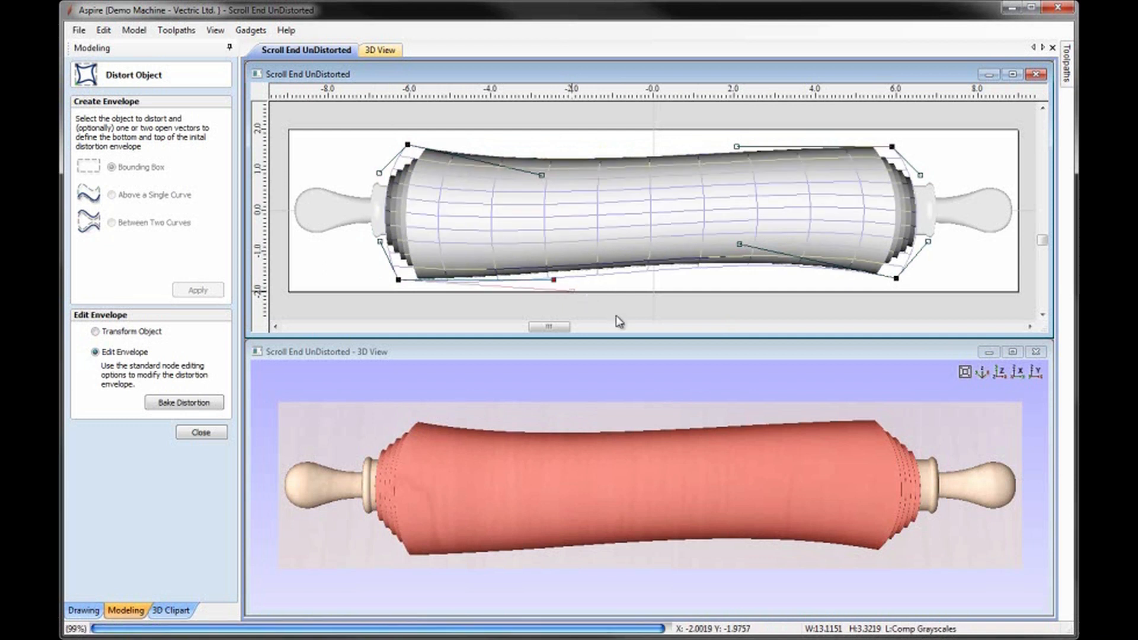
click(406, 143)
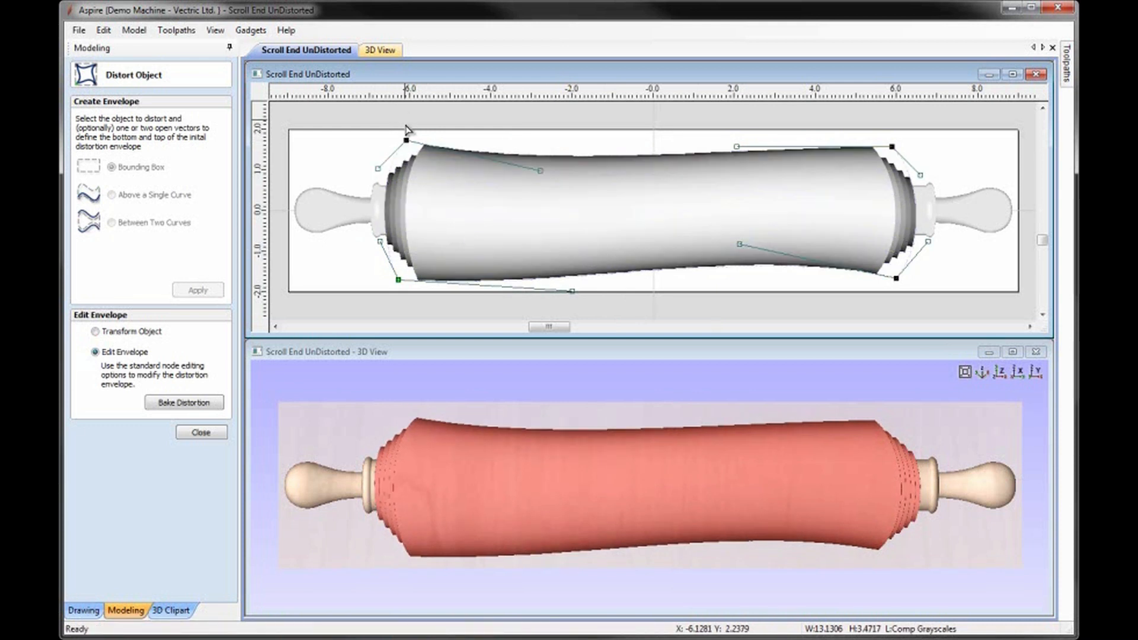
click(404, 146)
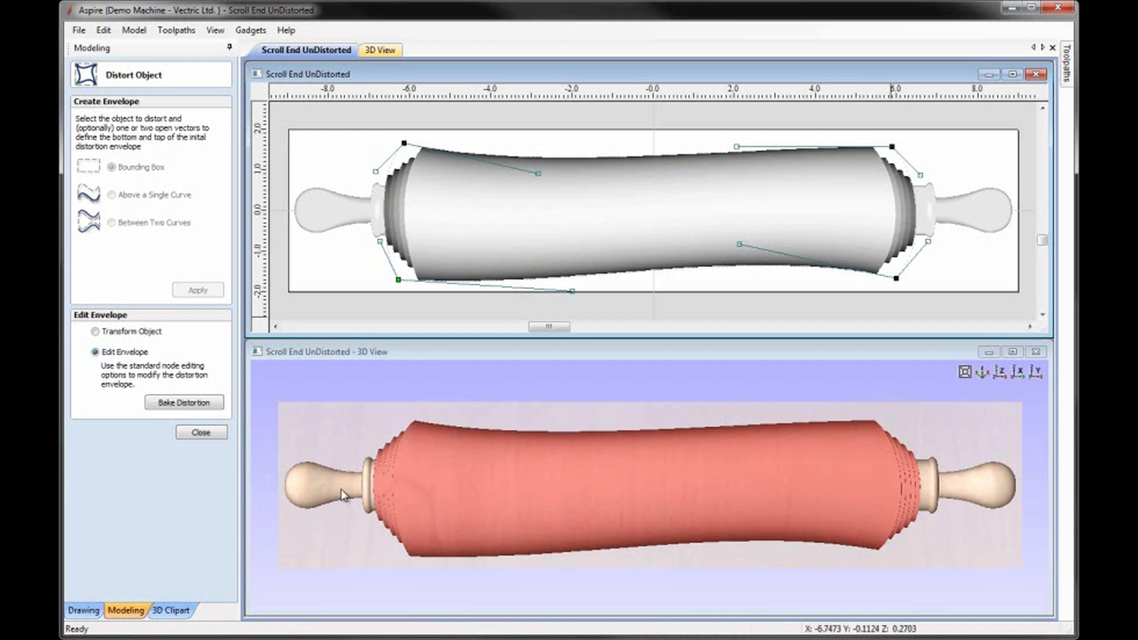
Shift all the envelope's left-end nodes together slightly toward the centre, then deselect the paper and finish the distortion
drag(343, 122, 620, 326)
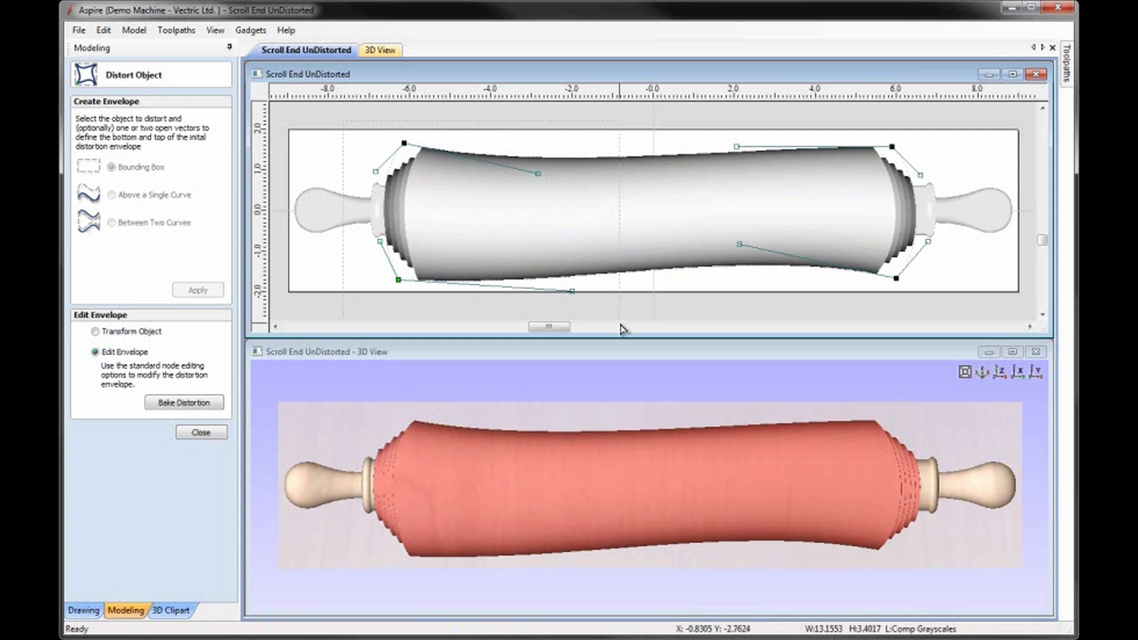
drag(396, 281, 408, 279)
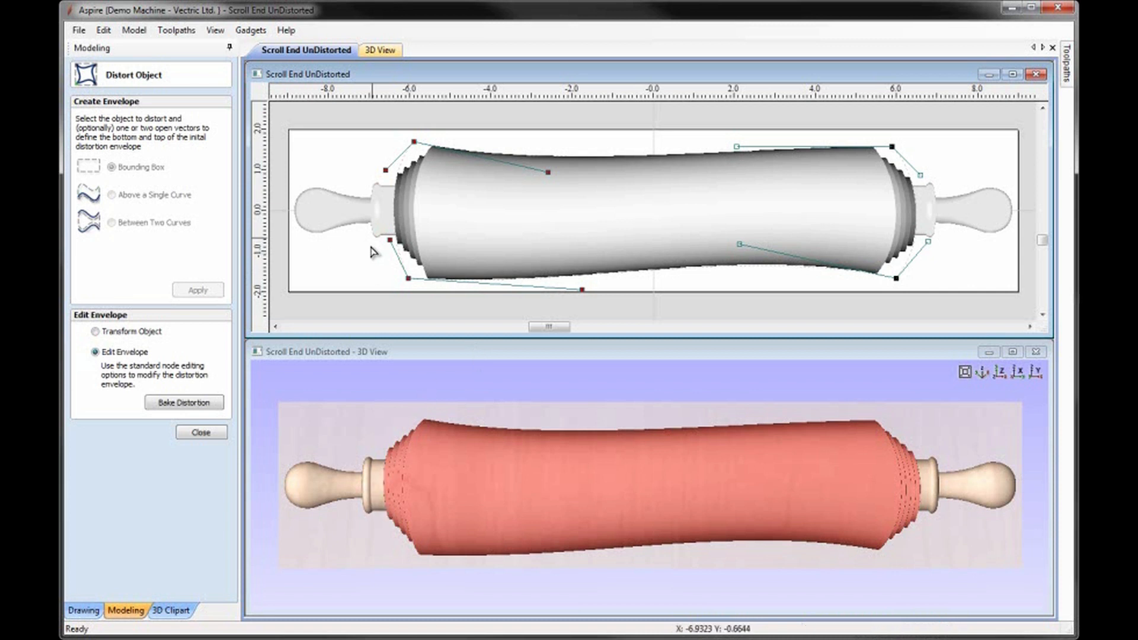
click(332, 262)
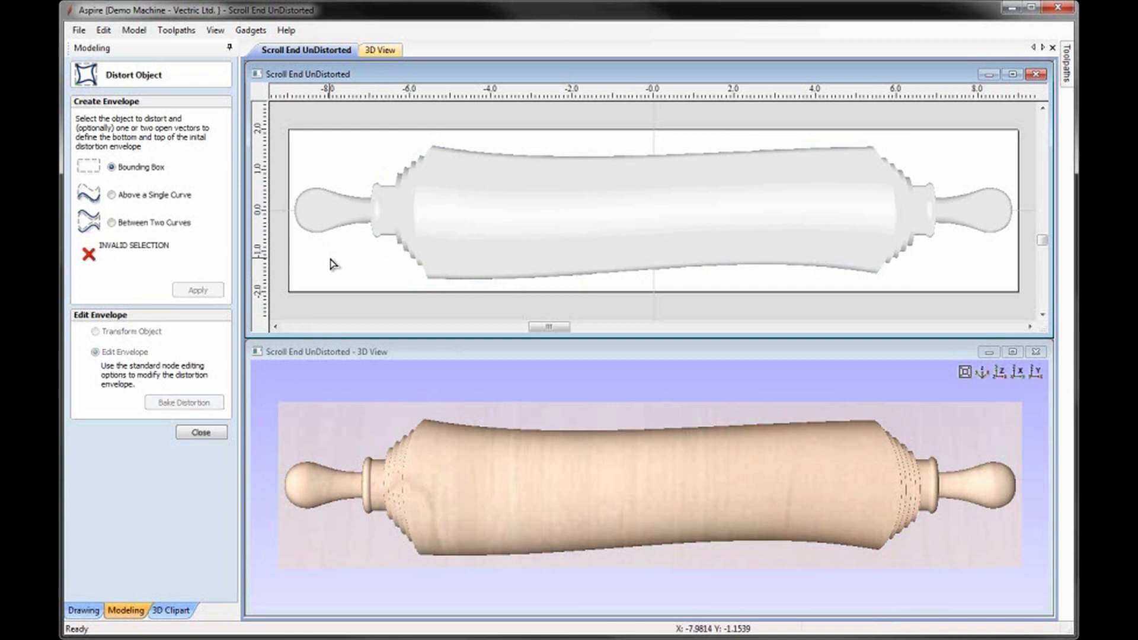
click(201, 432)
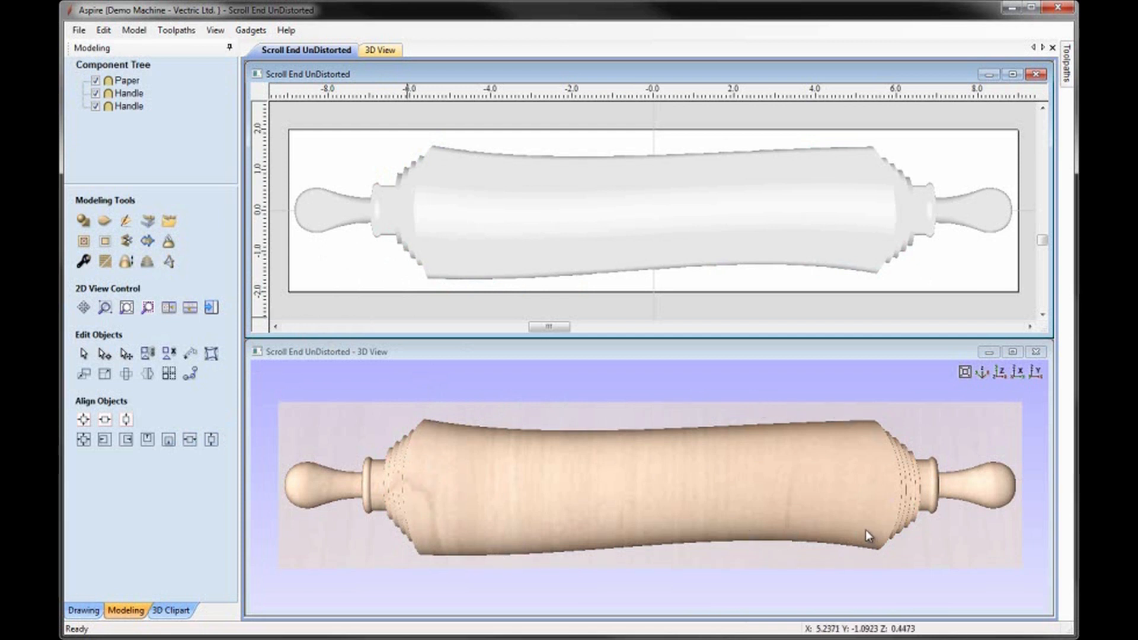
Save the file under the new name Scroll End Distorted in the Scroll folder
click(87, 30)
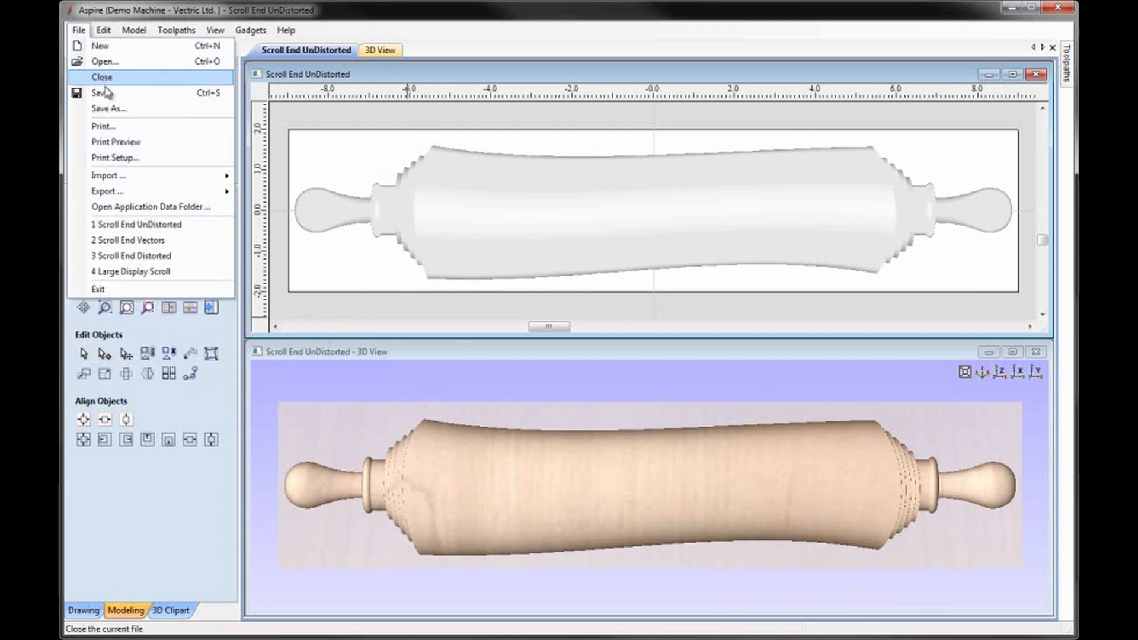
click(110, 107)
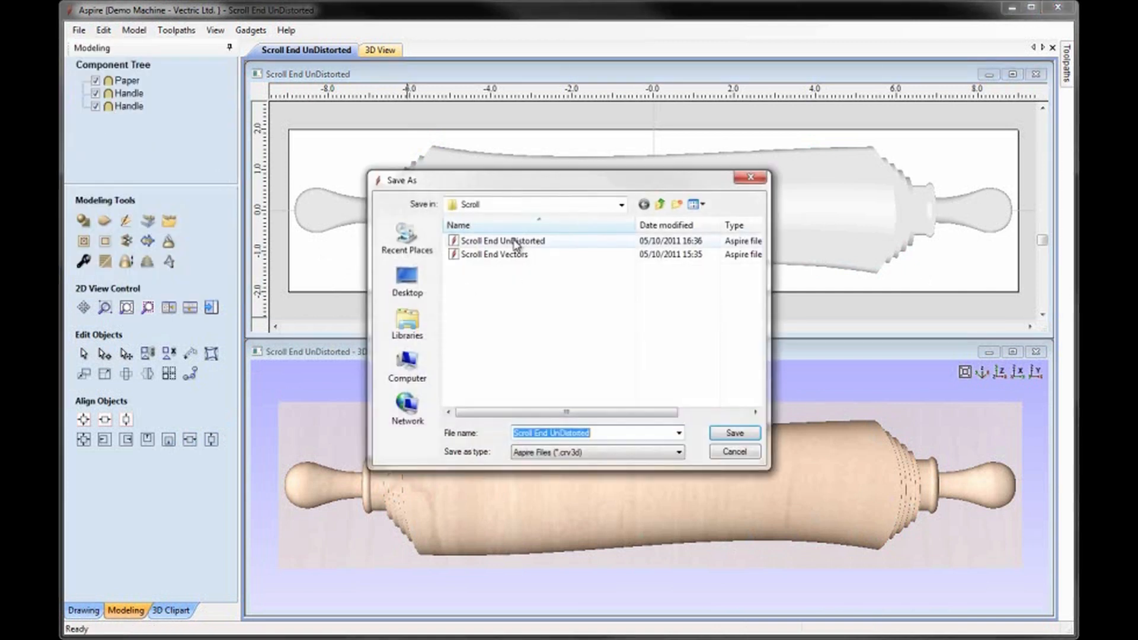
click(503, 242)
click(562, 433)
click(560, 433)
key(BackSpace)
key(BackSpace)
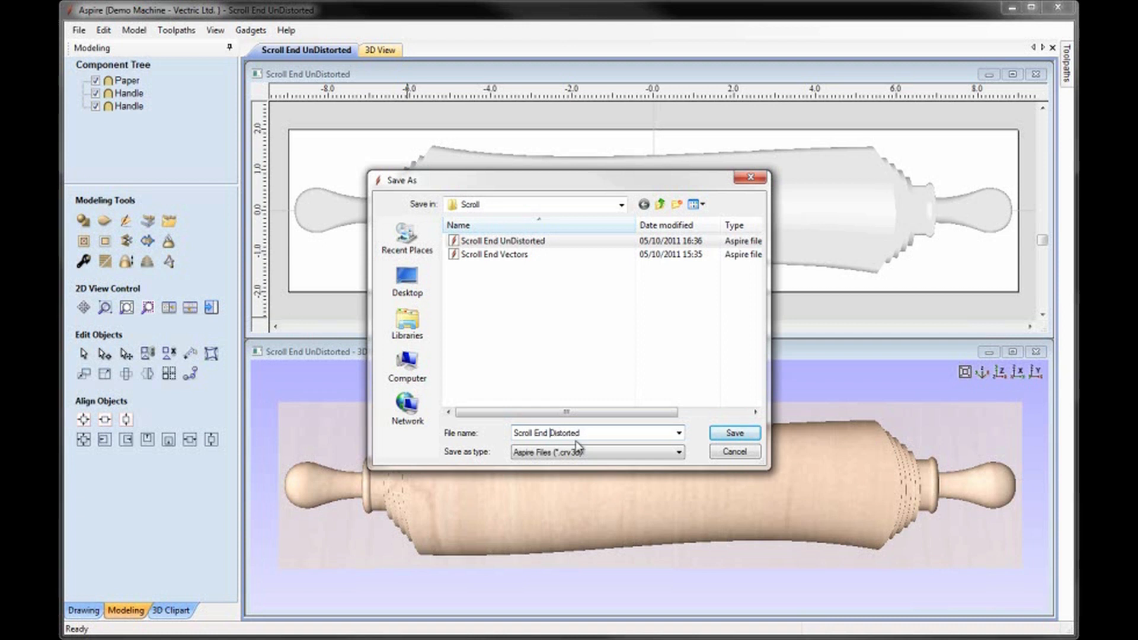
click(729, 435)
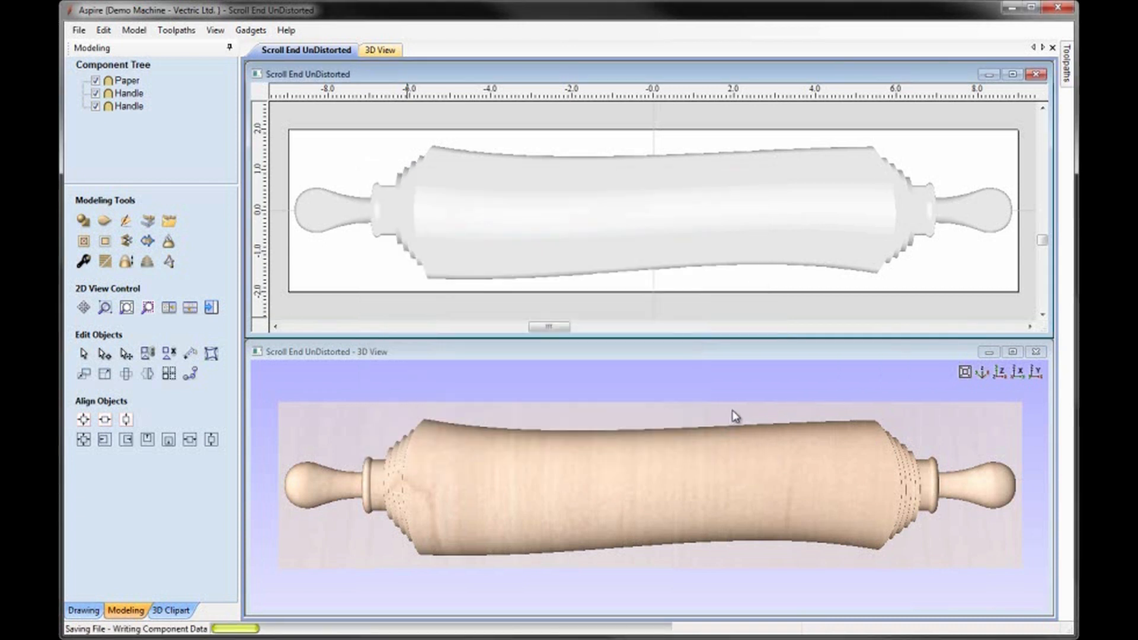